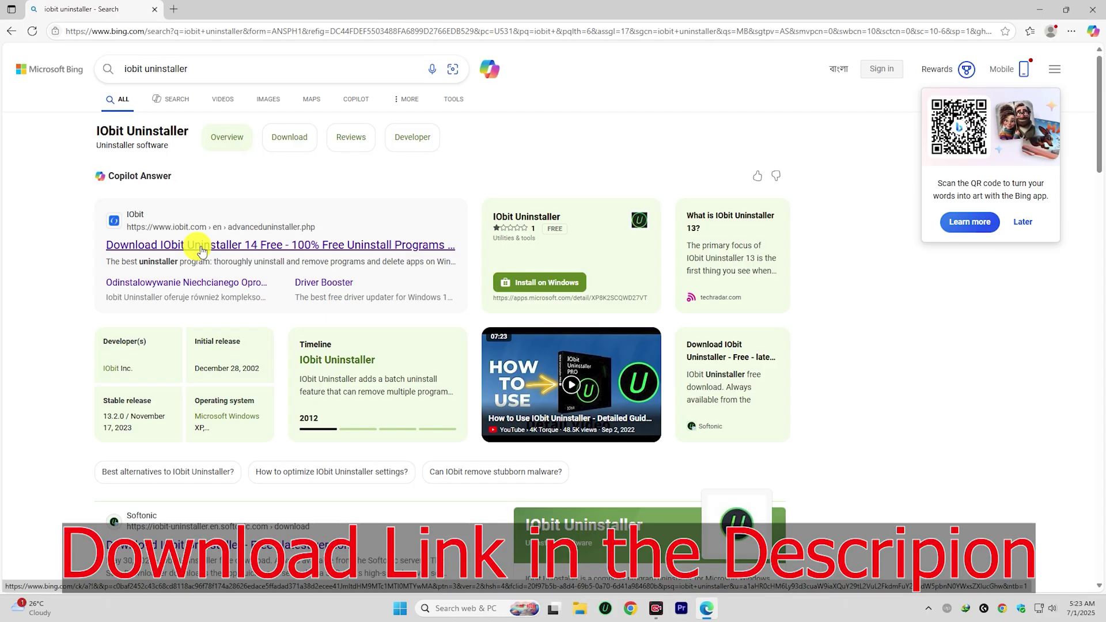
Open the official IObit Uninstaller 14 Free download page from the search results in a new tab
right_click(201, 250)
click(230, 261)
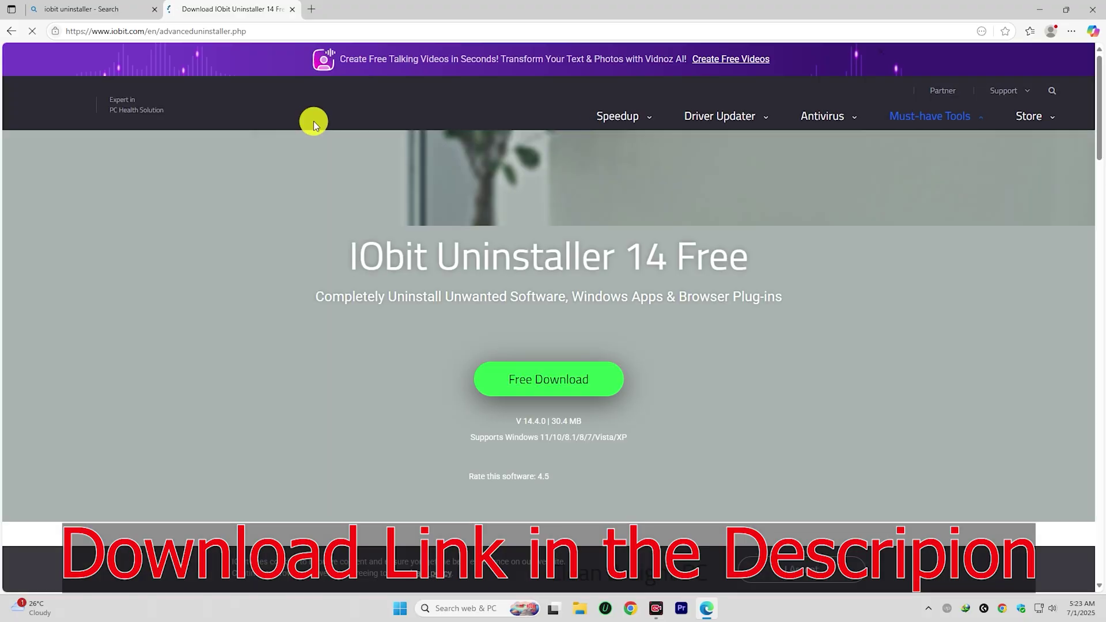
Examine the IObit Uninstaller 14 Free product page, including its title and the Clean & Light PC description
scroll(493, 271, down, 5)
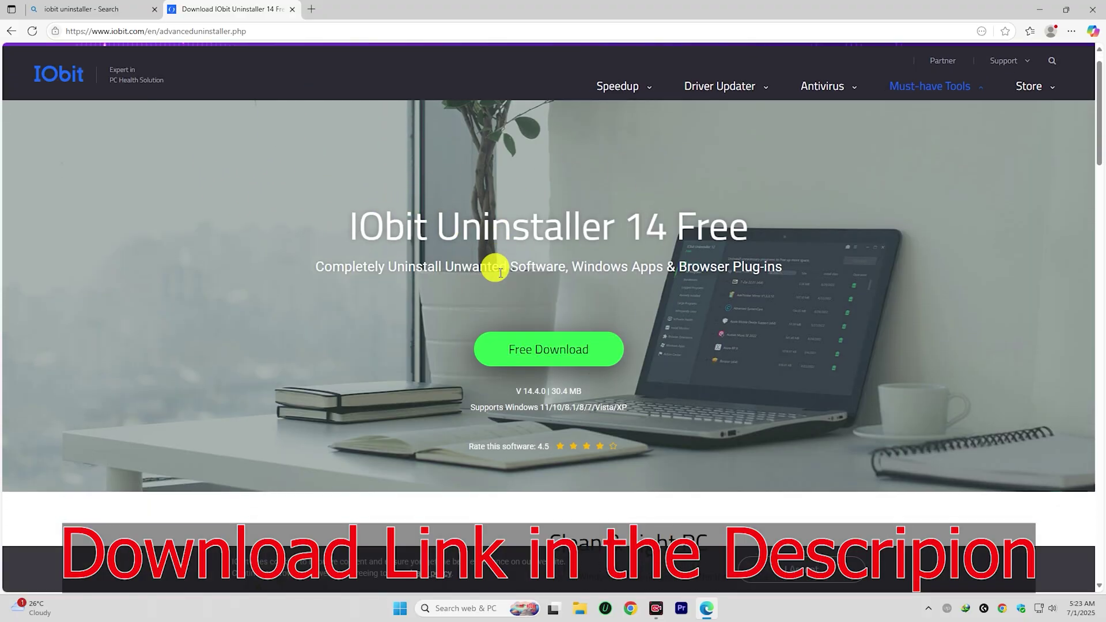
scroll(510, 258, down, 3)
scroll(519, 284, up, 4)
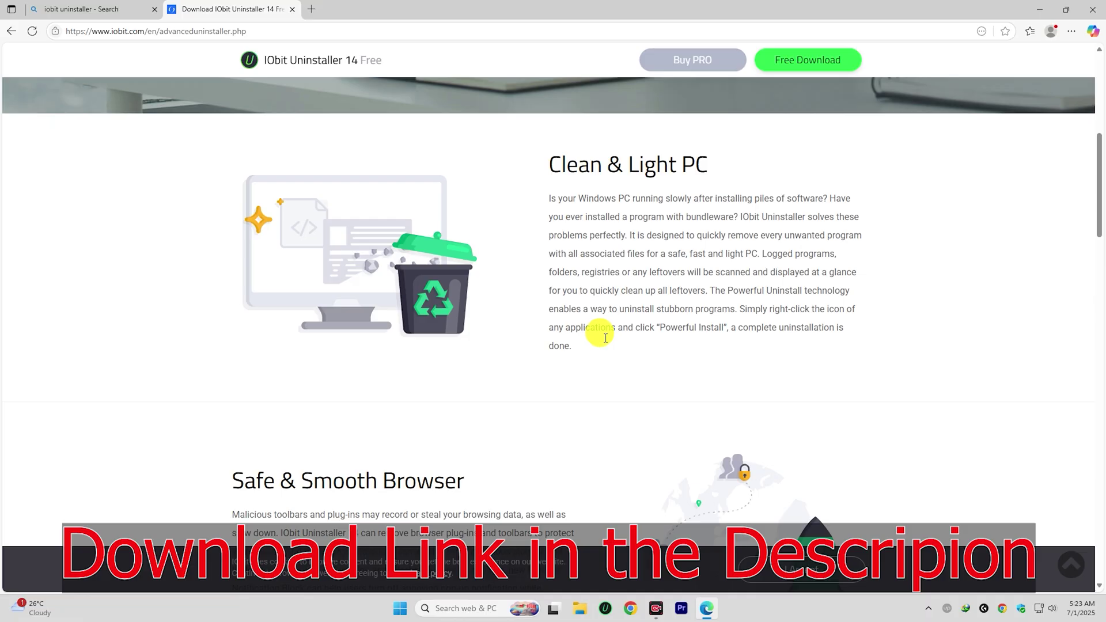
scroll(636, 334, down, 2)
scroll(637, 304, up, 4)
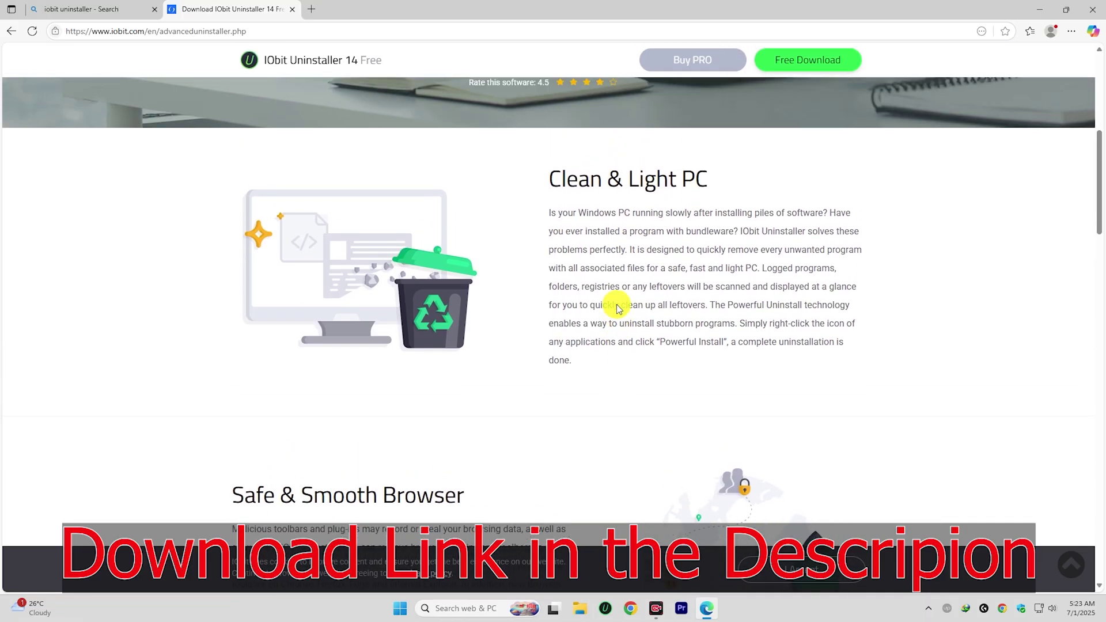
drag(544, 331, 724, 343)
click(721, 343)
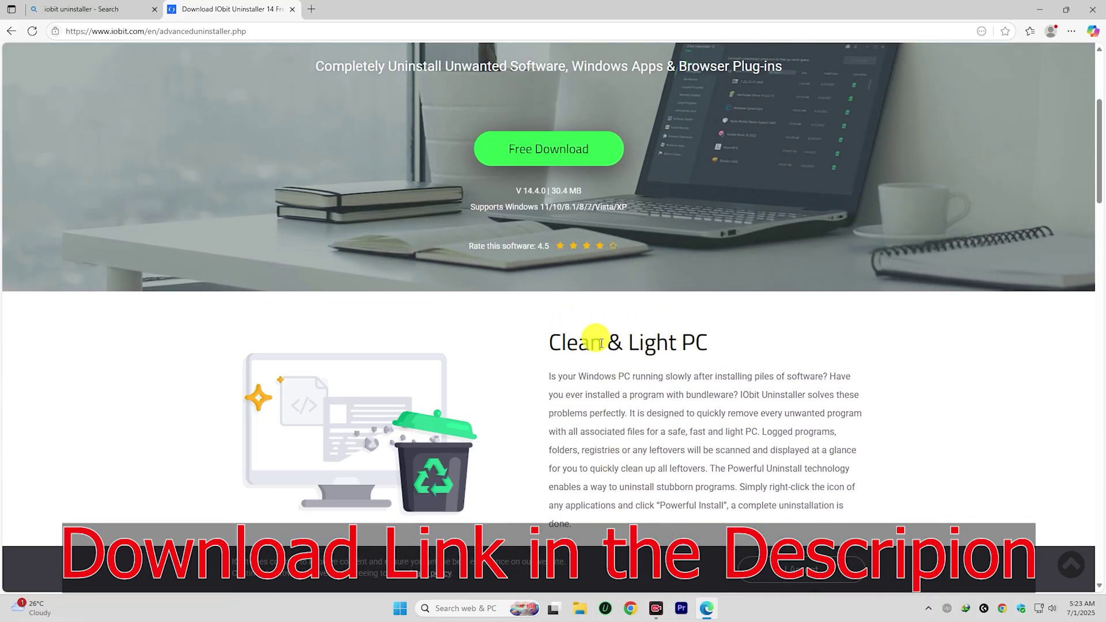
scroll(536, 190, up, 2)
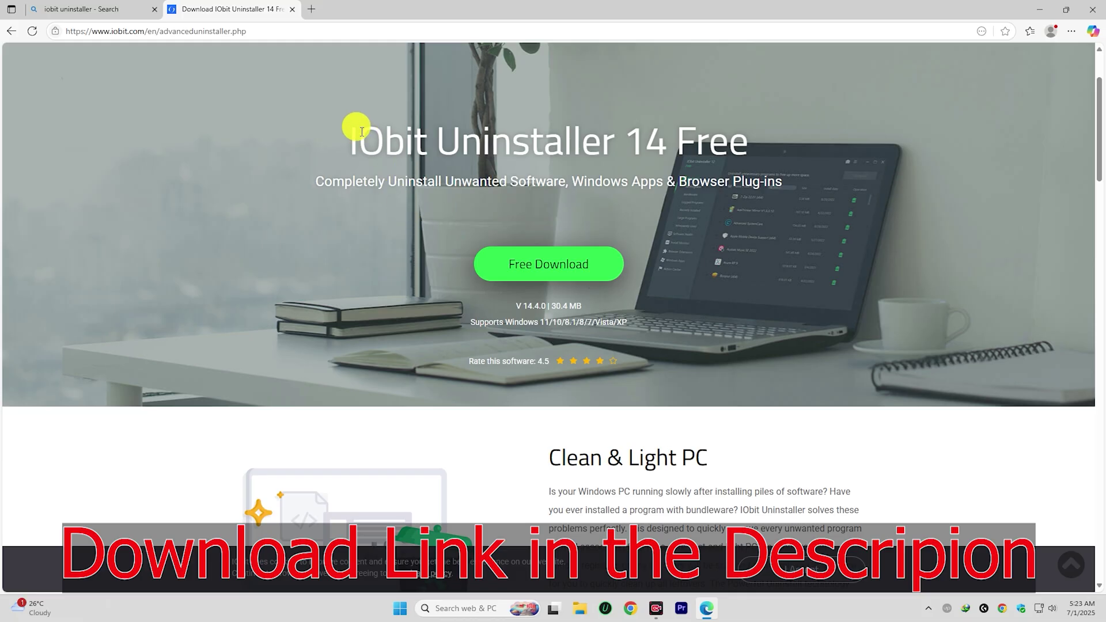
drag(350, 140, 767, 140)
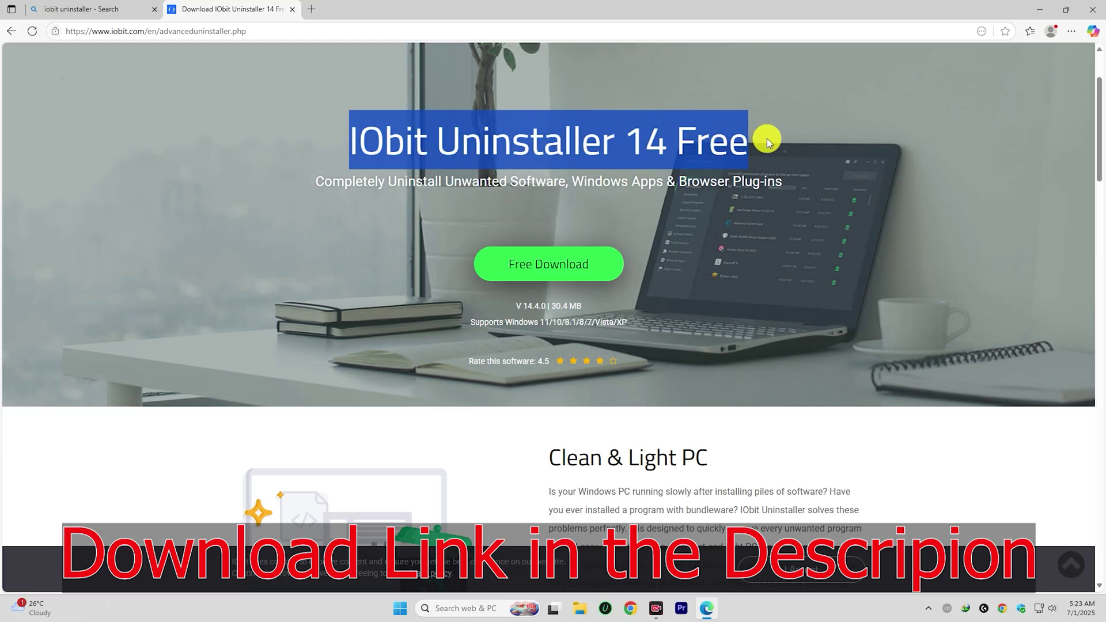
click(668, 139)
double_click(732, 140)
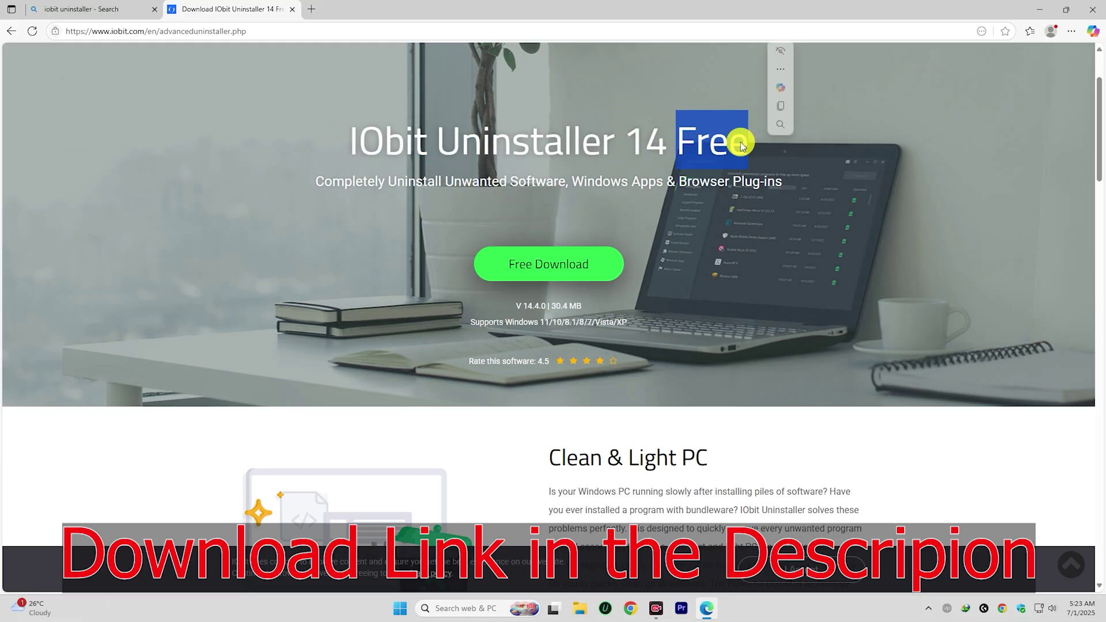
click(706, 142)
scroll(691, 162, up, 1)
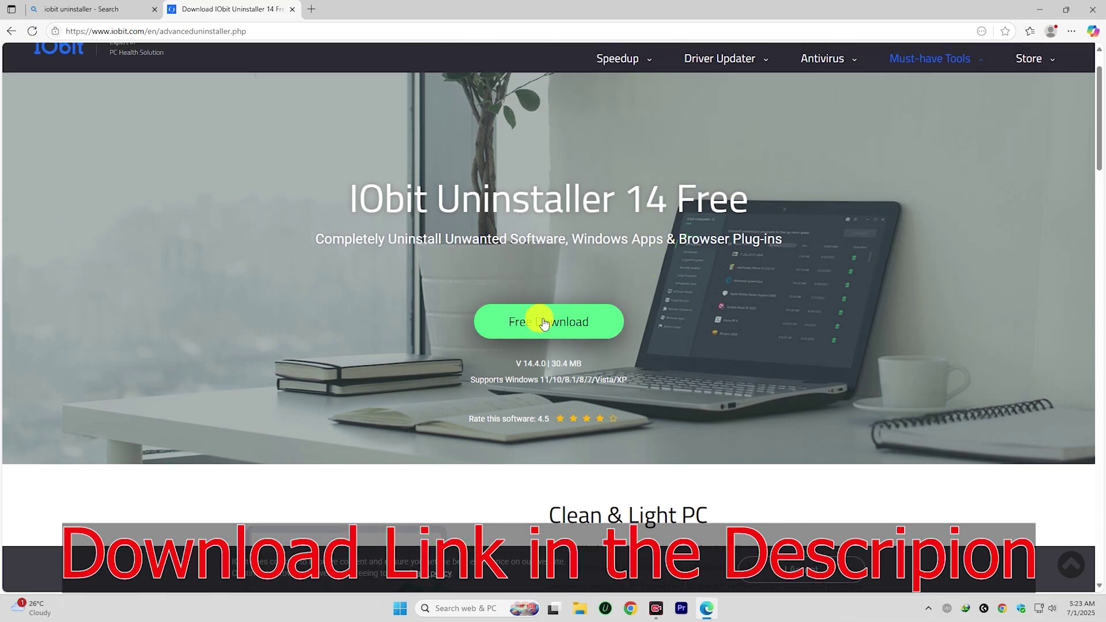
Start the free download of IObit Uninstaller 14 from the product page
click(568, 324)
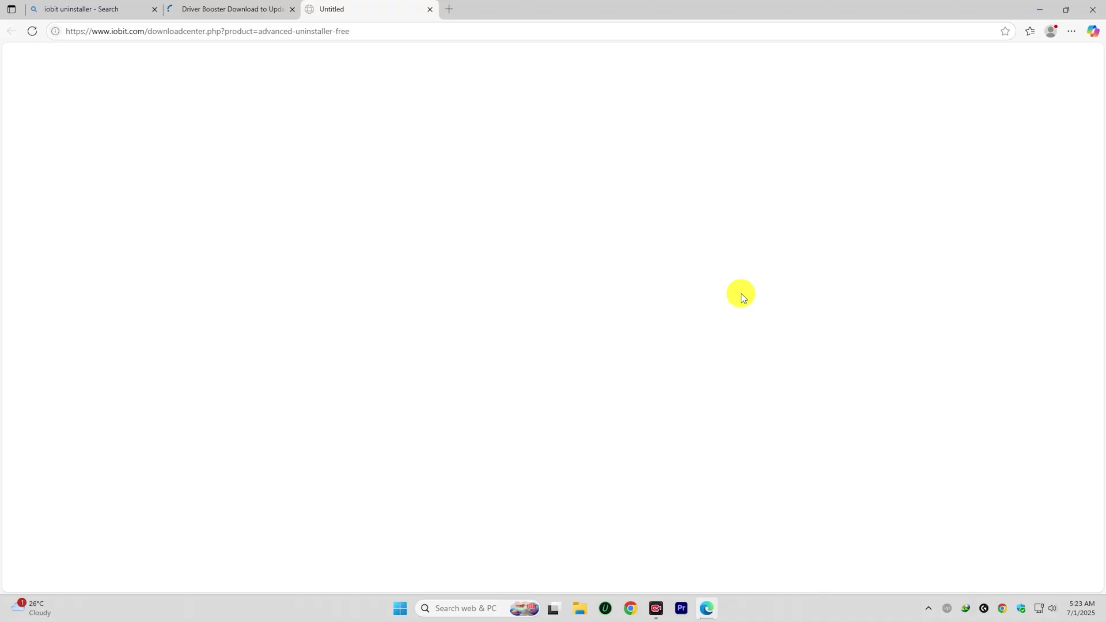
click(229, 11)
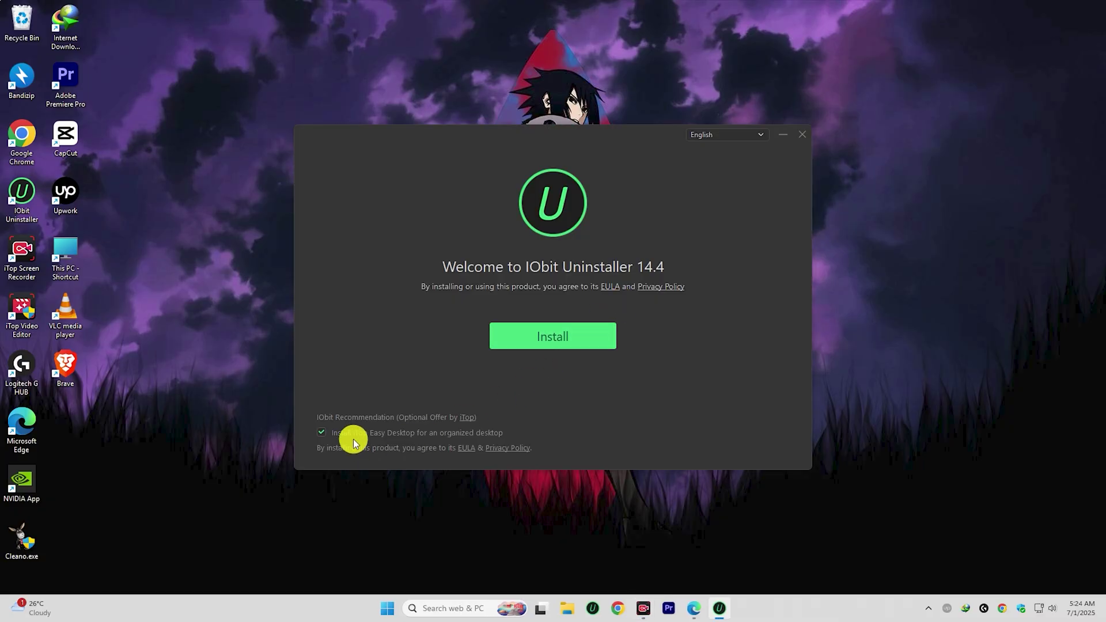
Install IObit Uninstaller 14.4, skipping the iTop PDF Free offer, and finish setup with the program launched
click(558, 342)
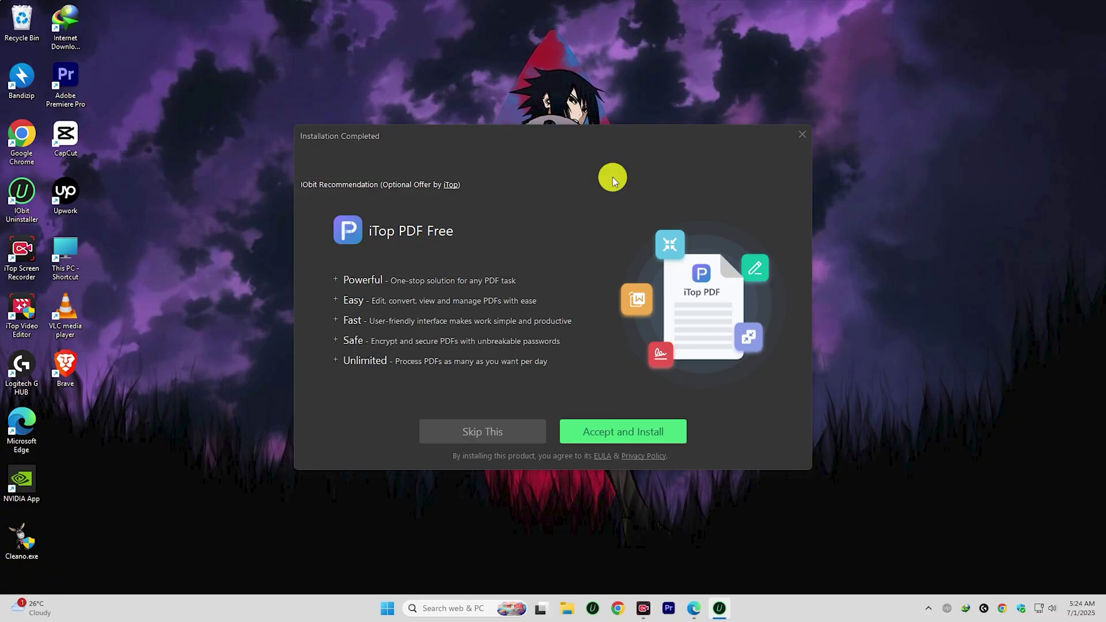
click(468, 433)
click(487, 410)
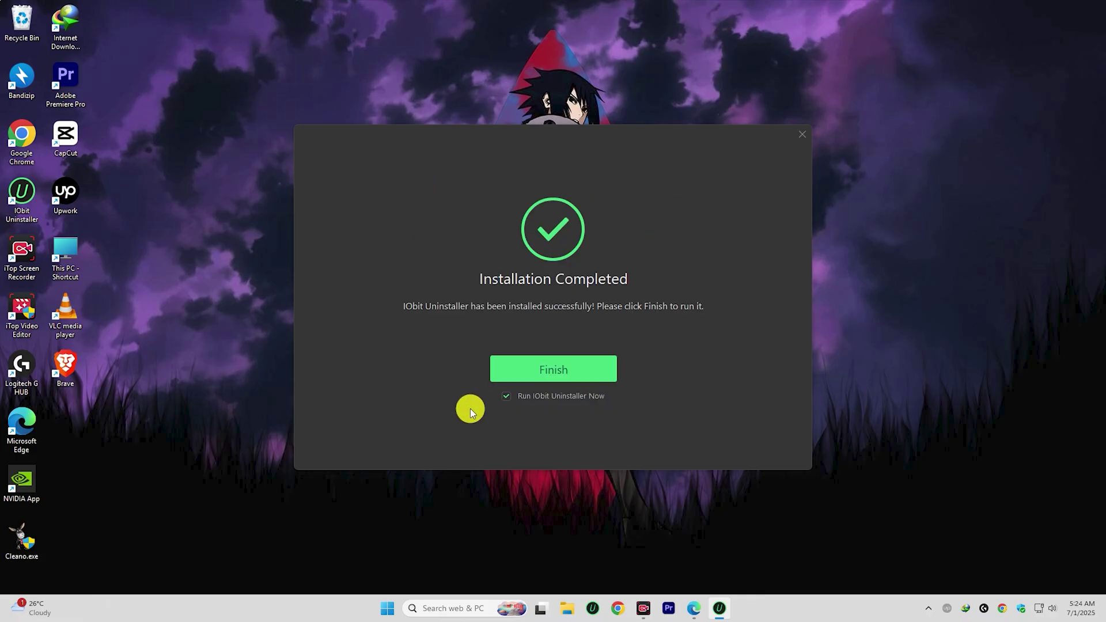
click(554, 372)
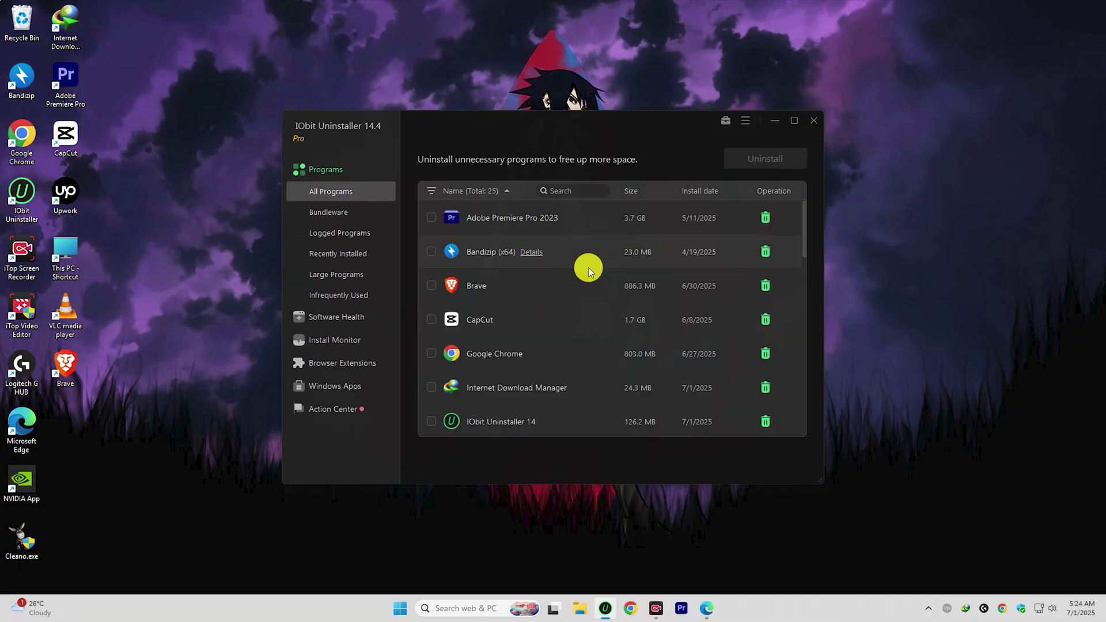
Look through the full list of installed programs and close the uninstaller window
scroll(521, 323, down, 10)
scroll(521, 331, up, 10)
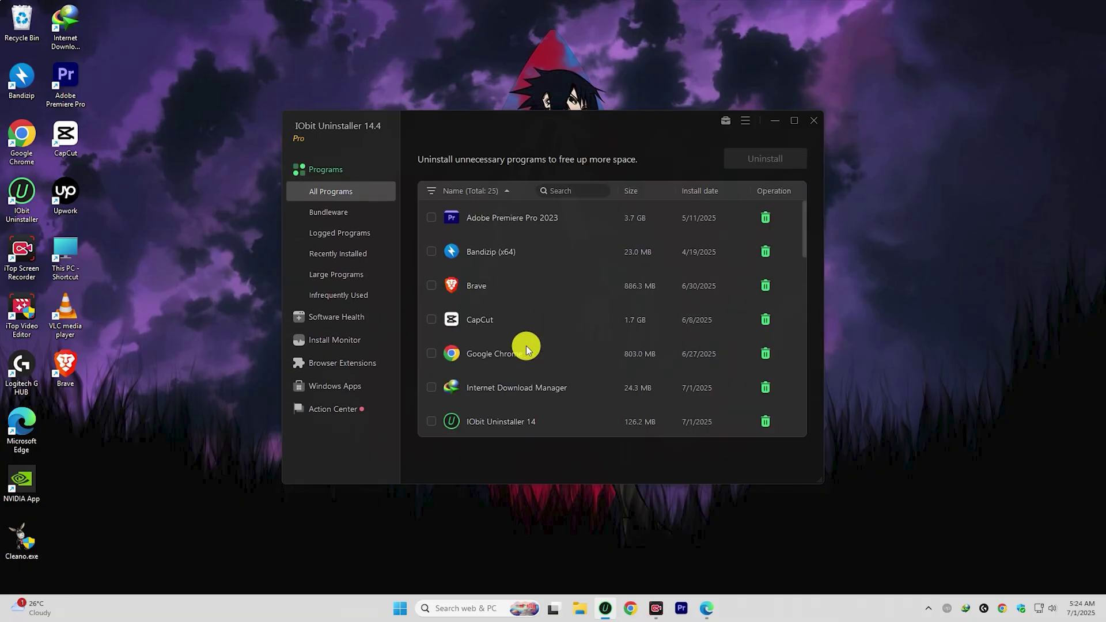
click(813, 119)
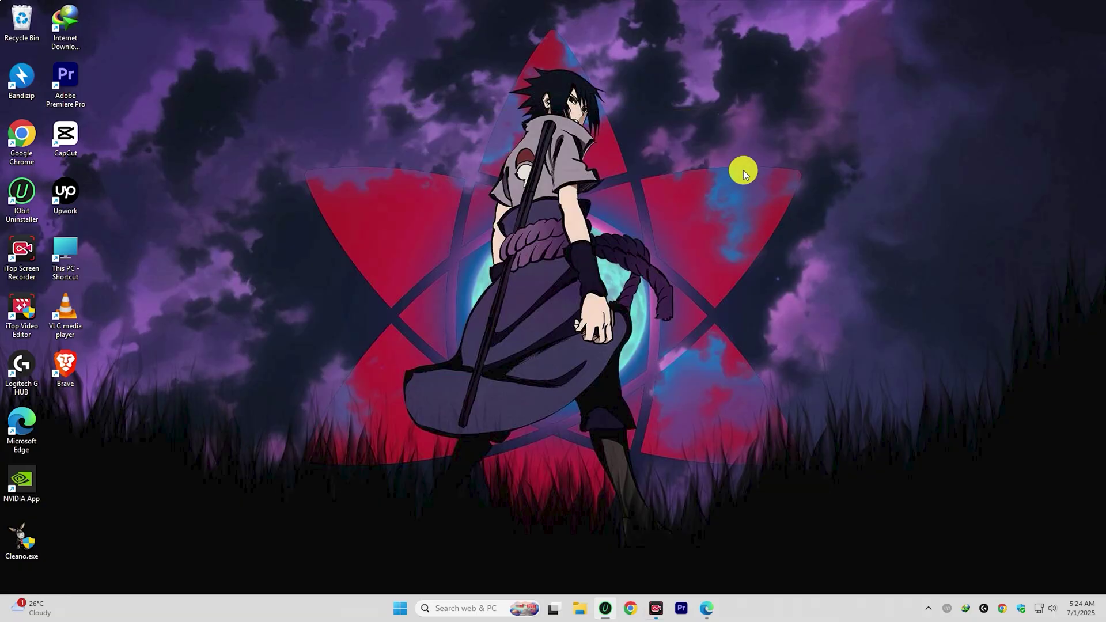
Reopen IObit Uninstaller from the desktop and look through all installed programs
double_click(21, 193)
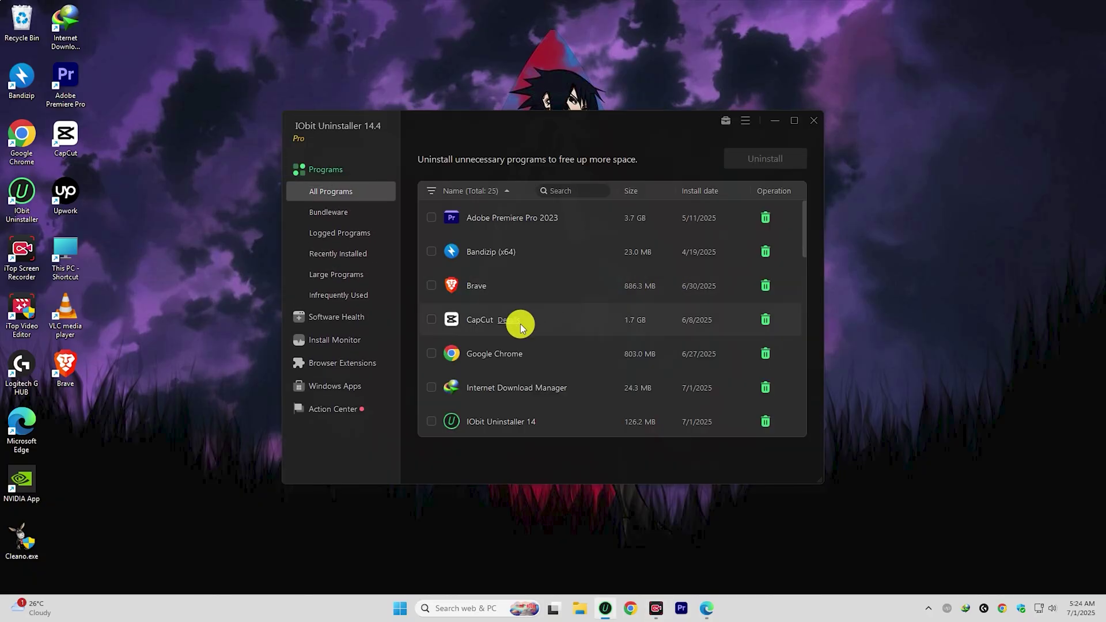
scroll(520, 323, down, 10)
scroll(517, 340, up, 10)
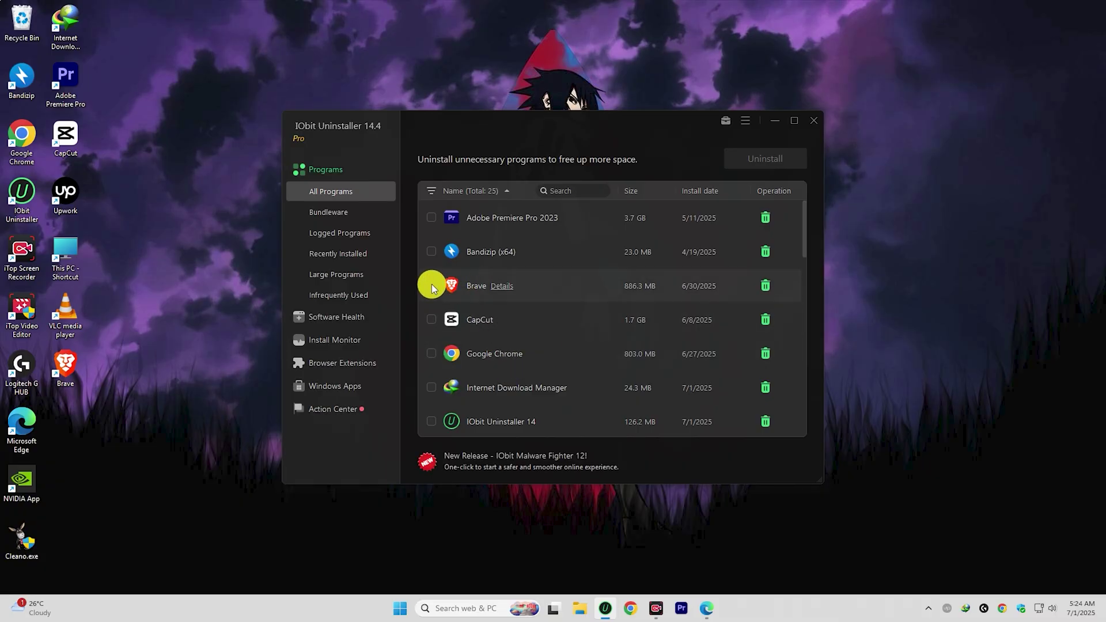
View Brave's details, select Brave, and start uninstalling it with automatic removal of residual files
click(504, 286)
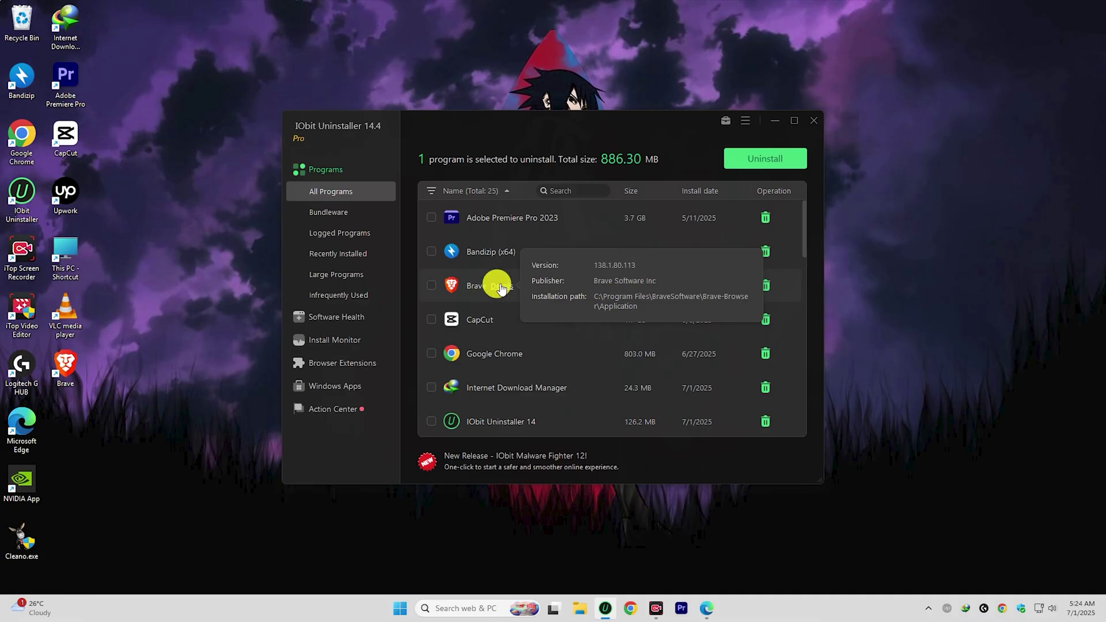
click(431, 285)
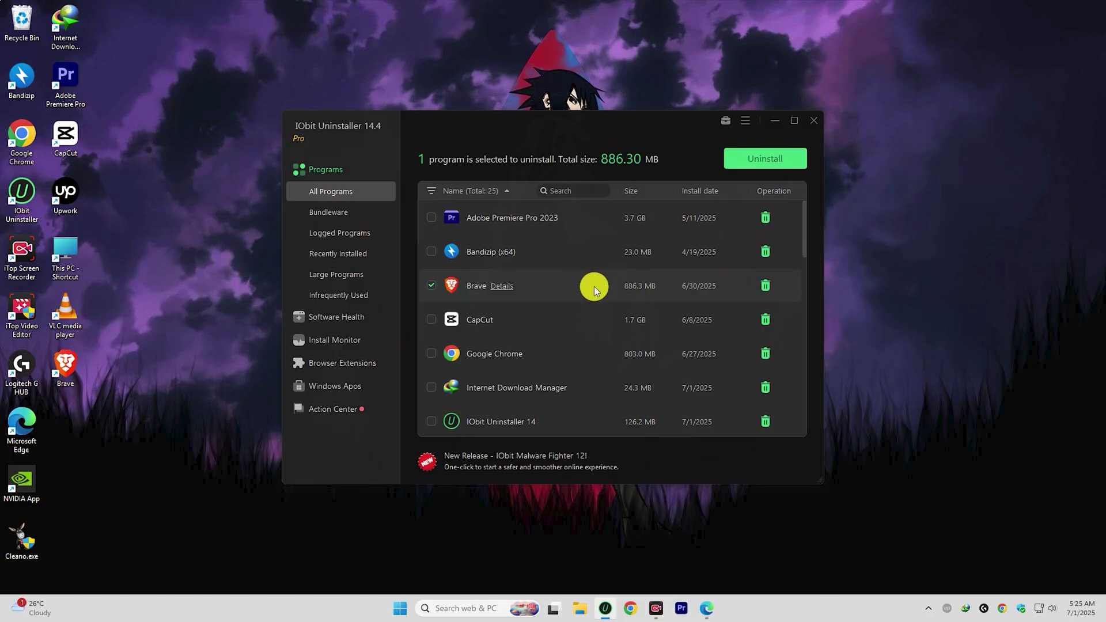
click(771, 160)
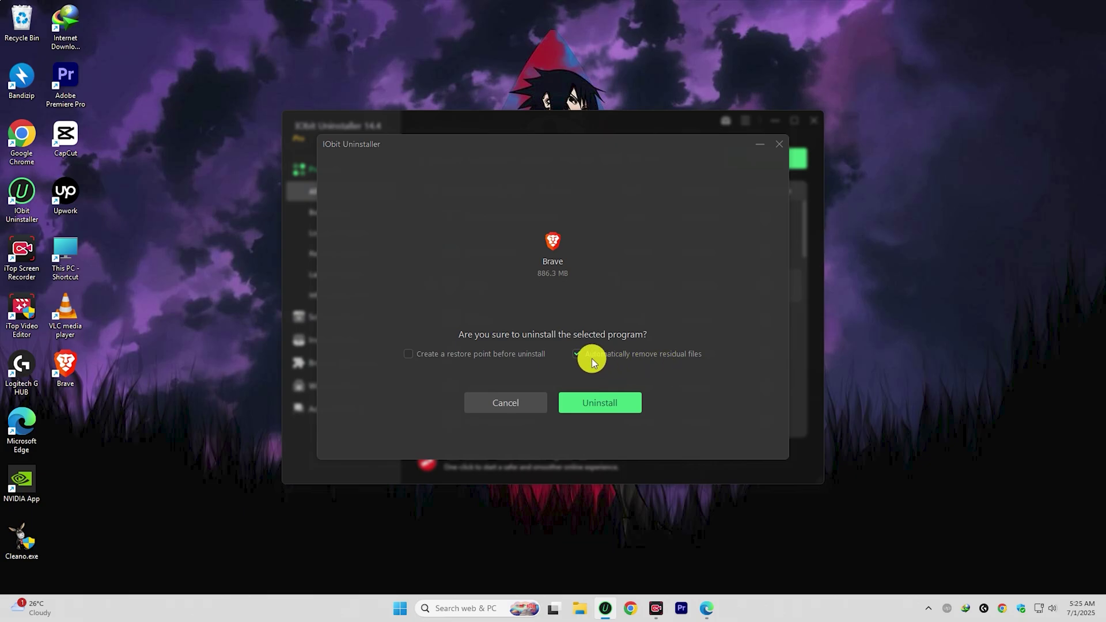
click(602, 403)
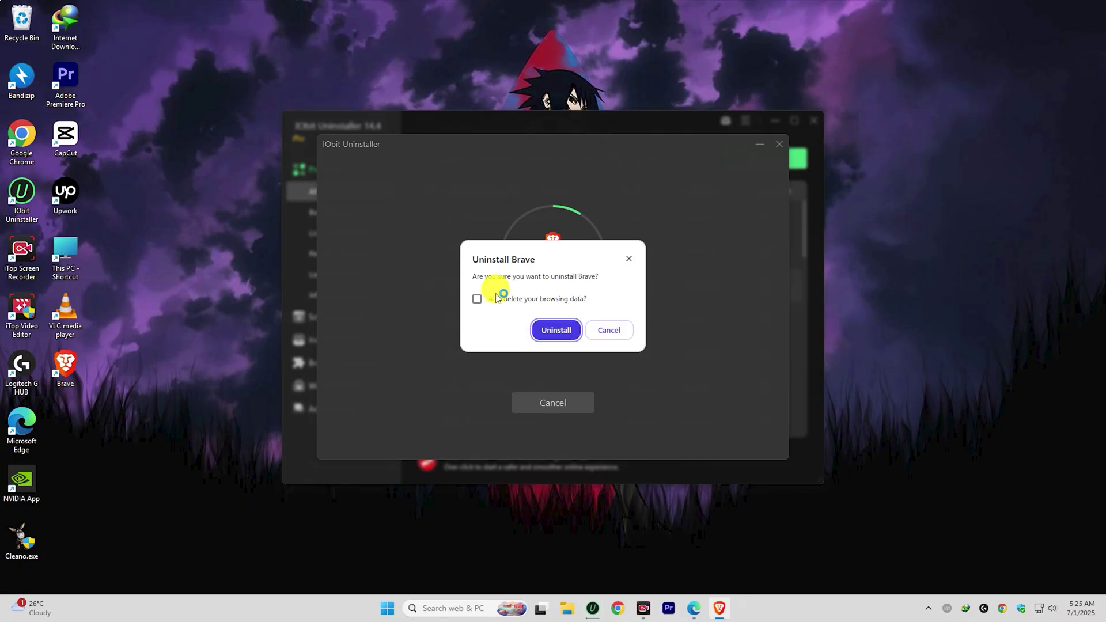
Confirm Brave's own uninstall prompt with browsing data deletion enabled, and close the uninstaller once the removal completes
click(481, 305)
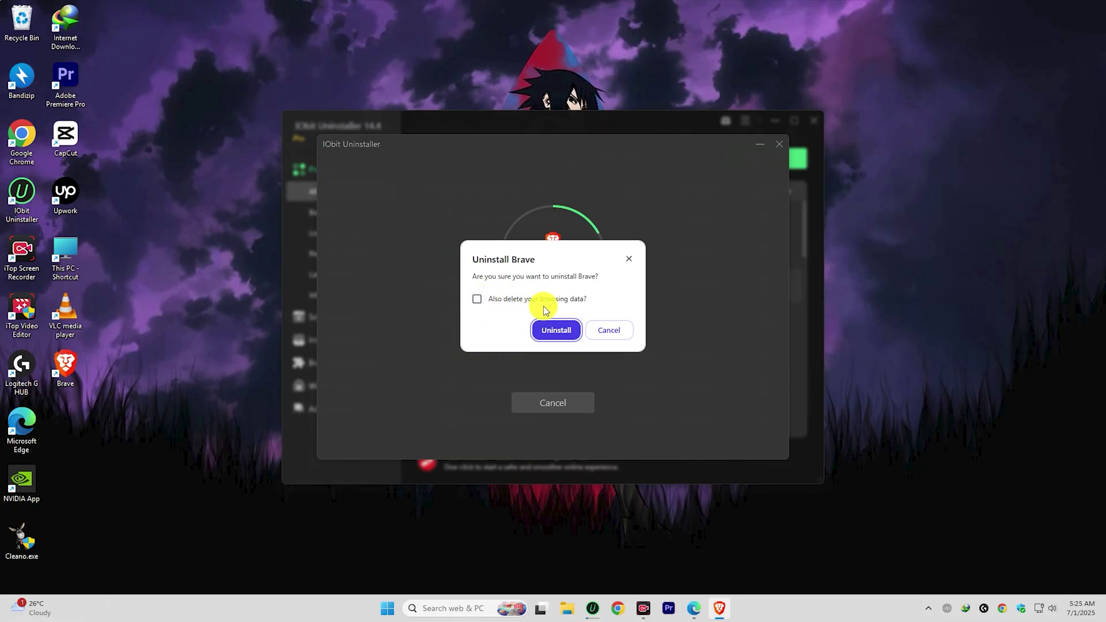
click(478, 299)
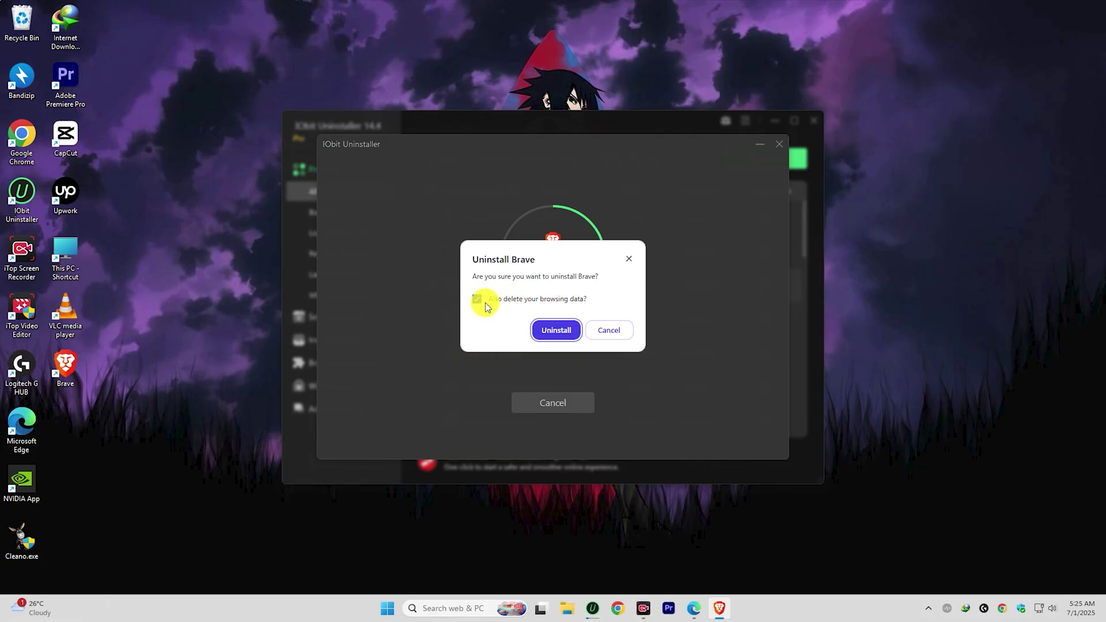
click(486, 306)
click(551, 332)
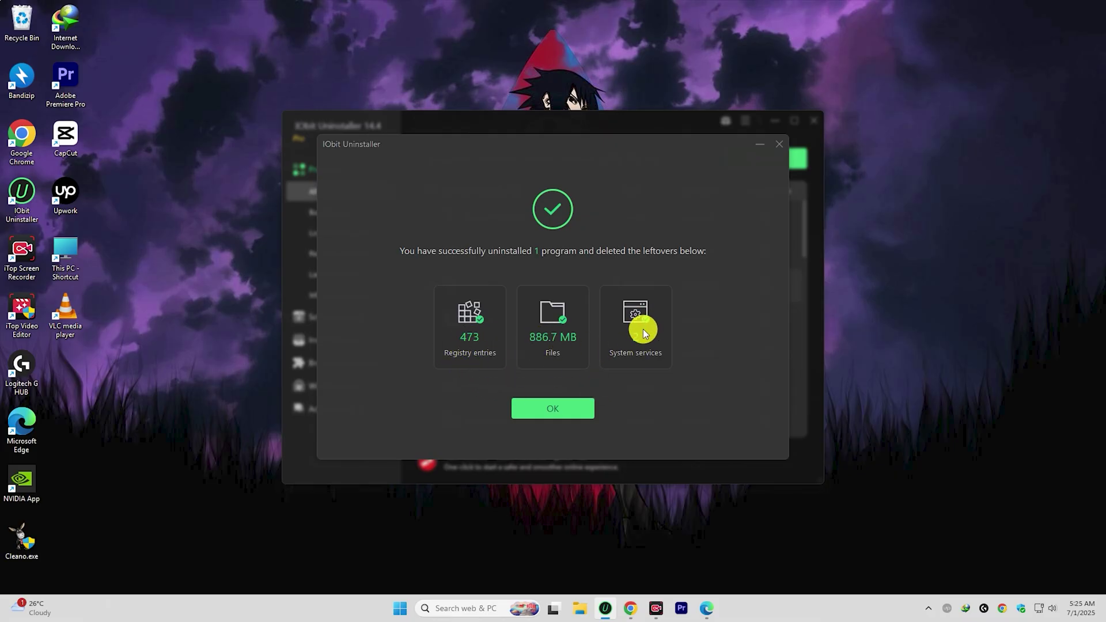
click(554, 410)
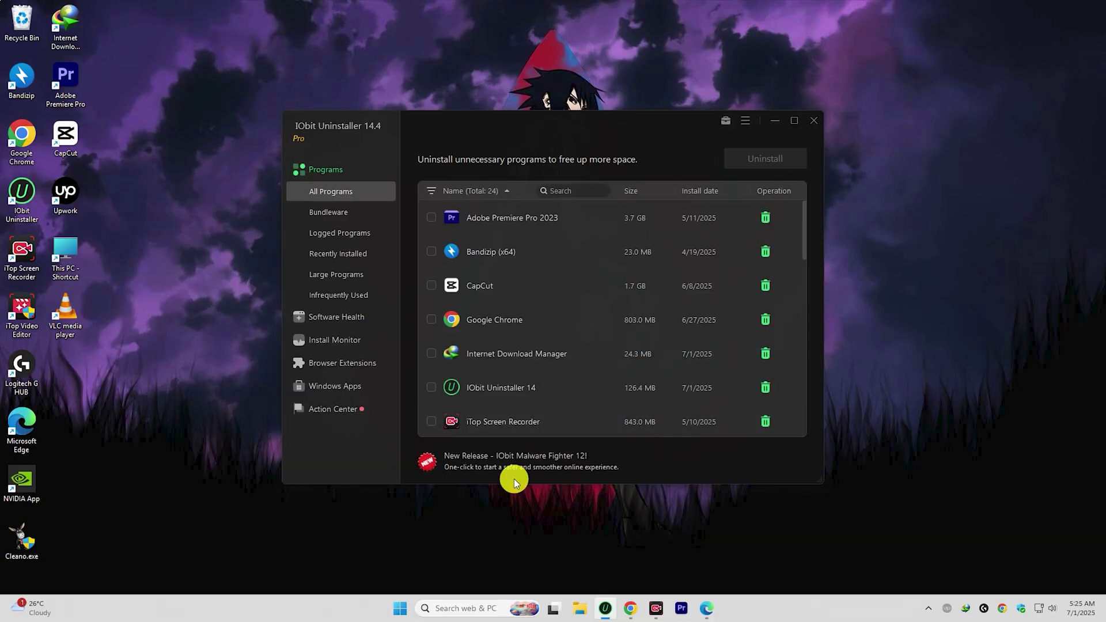
click(811, 123)
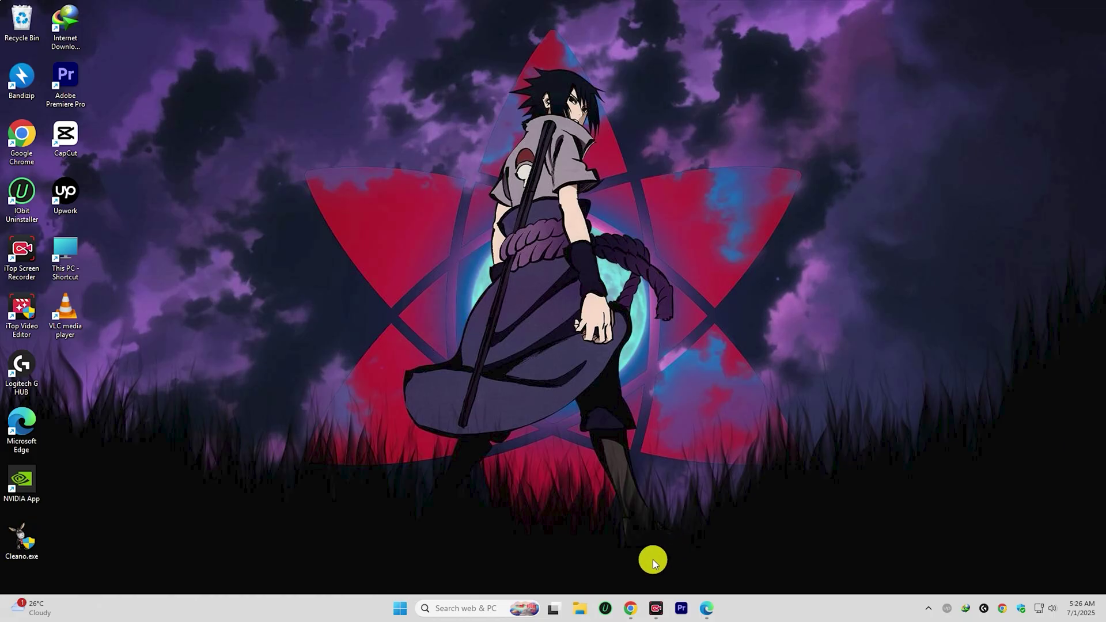
Open the Program Files folder on Local Disk (C:) in File Explorer
click(580, 608)
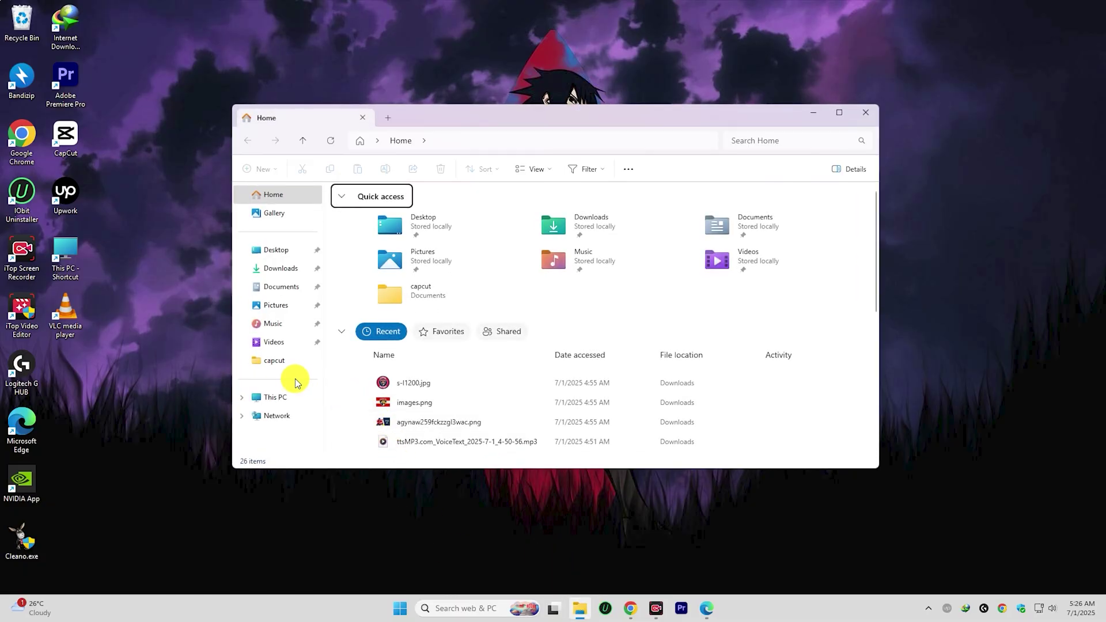
click(273, 398)
double_click(395, 216)
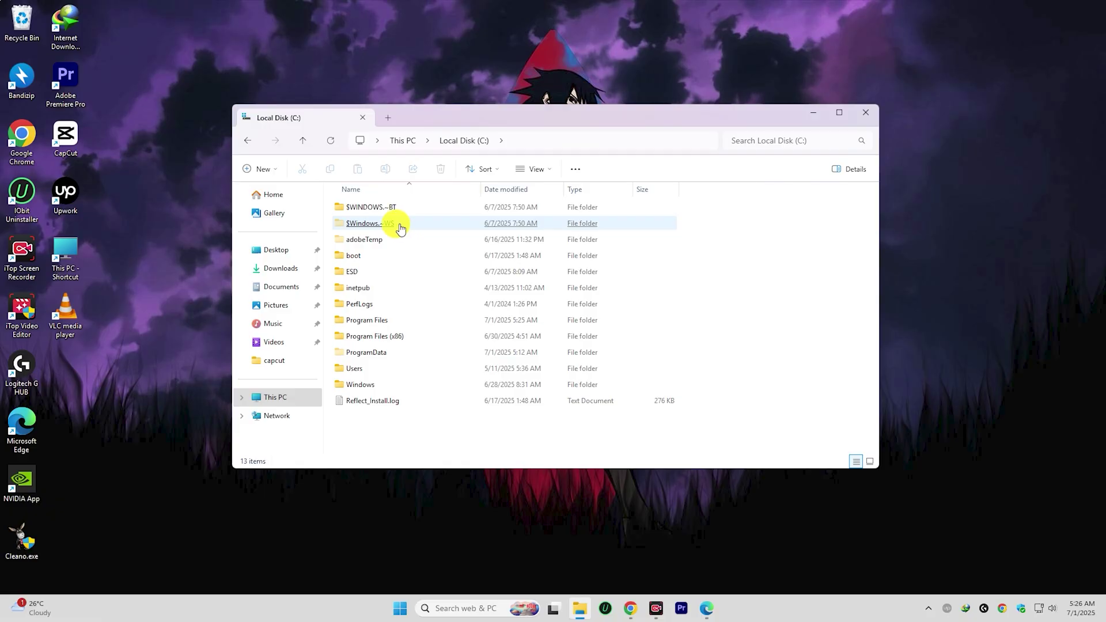
click(393, 324)
double_click(393, 324)
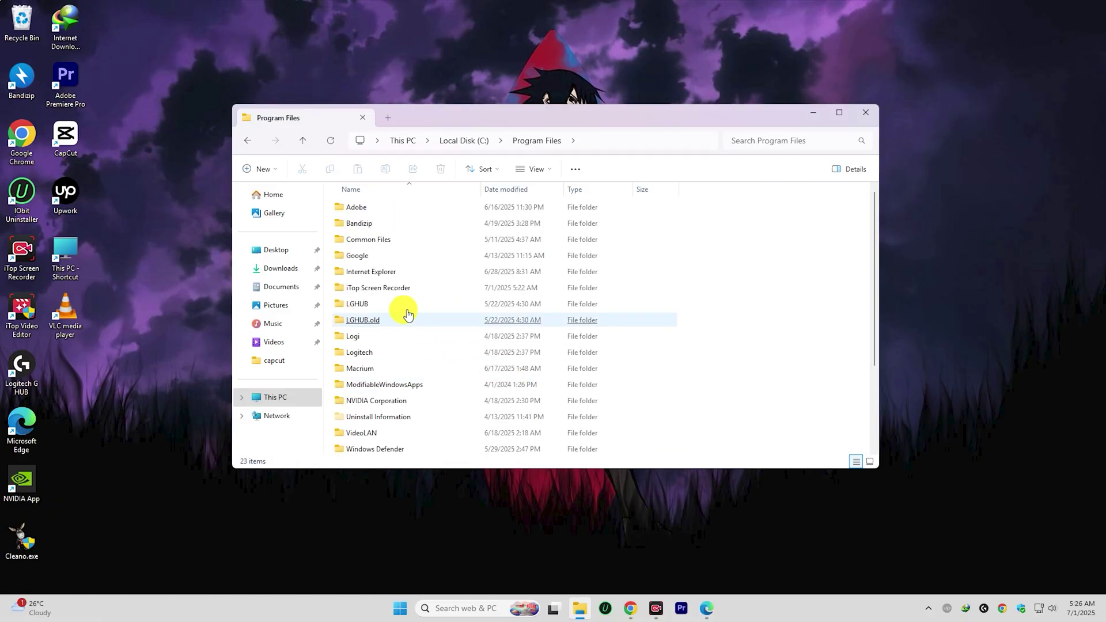
Check the whole Program Files folder for any leftover Brave folder
click(397, 240)
scroll(418, 285, down, 3)
click(420, 276)
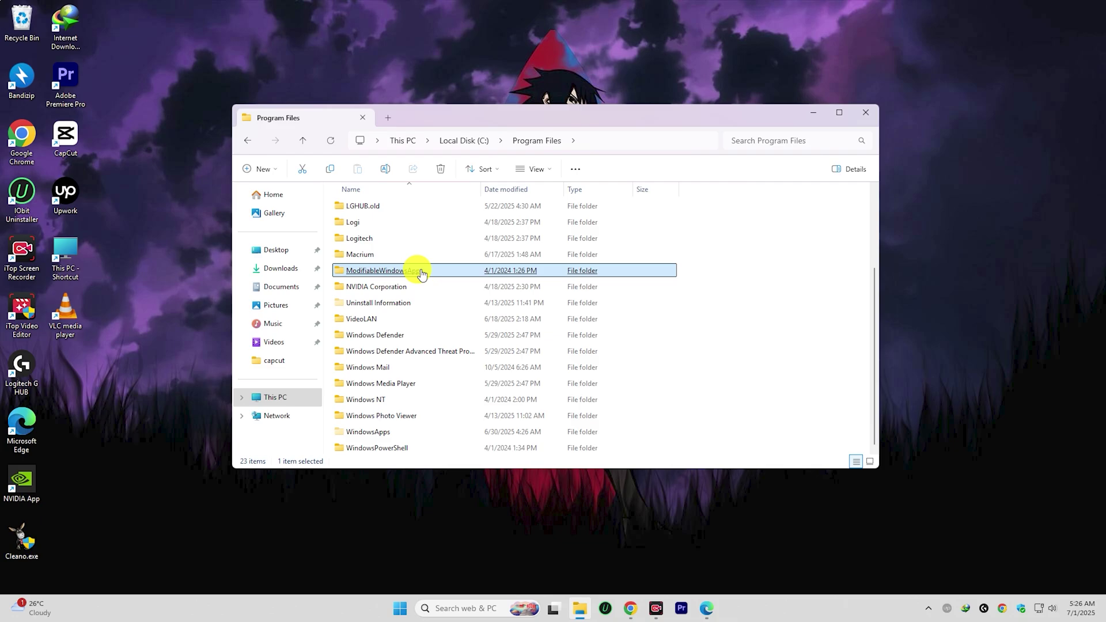
scroll(410, 268, up, 3)
scroll(401, 229, down, 3)
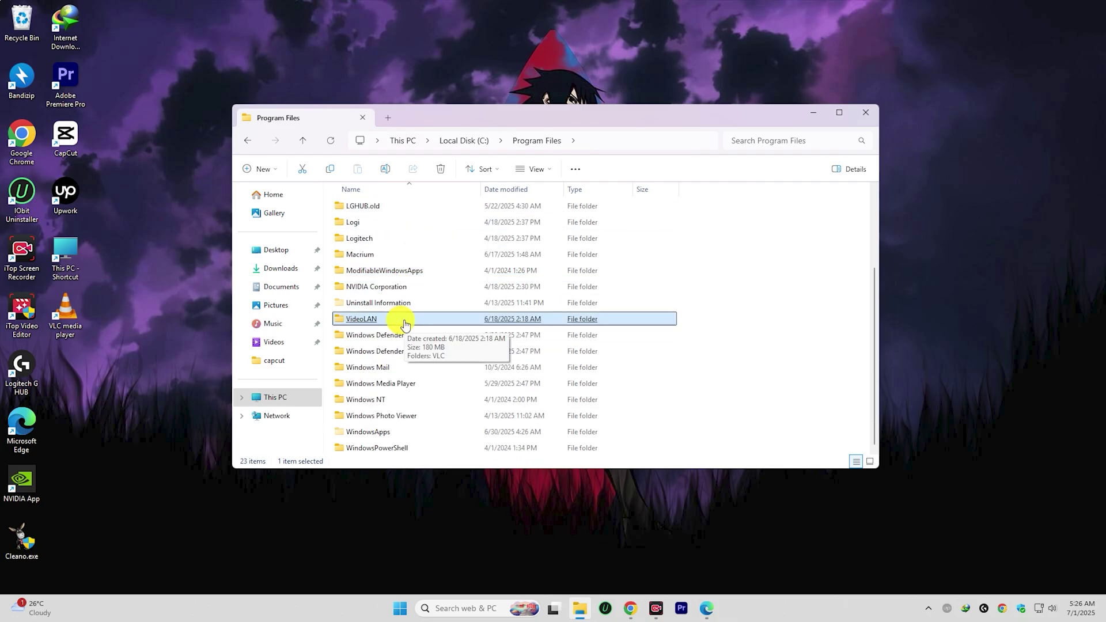
click(395, 316)
scroll(403, 323, up, 3)
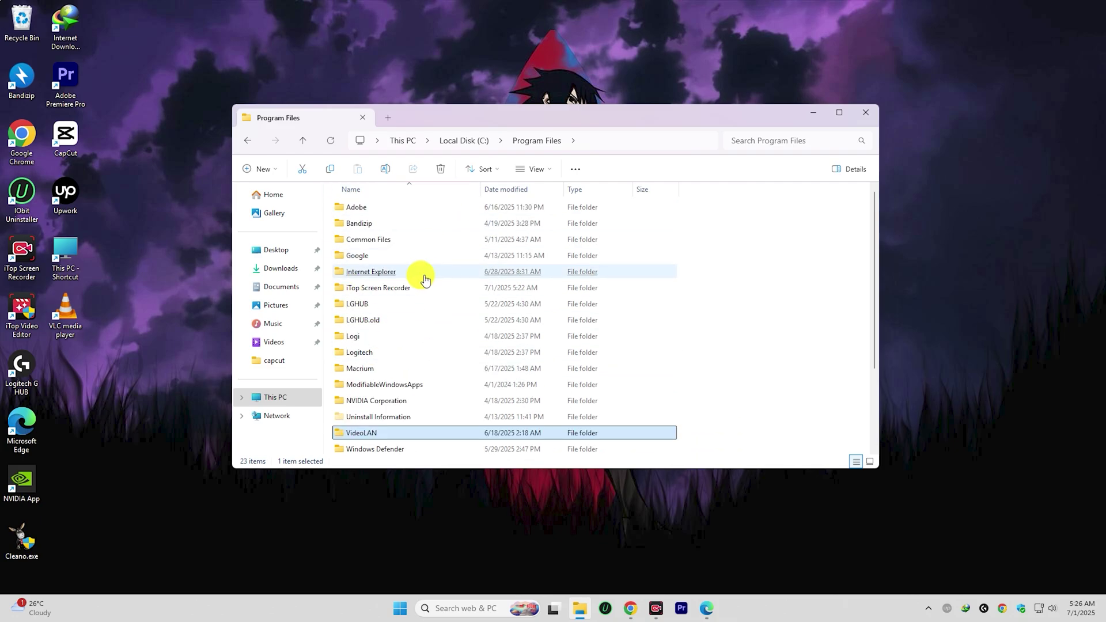
Try to delete the leftover BraveSoftware folder from Program Files (x86) on Local Disk (C:), granting administrator permission
click(248, 141)
double_click(402, 338)
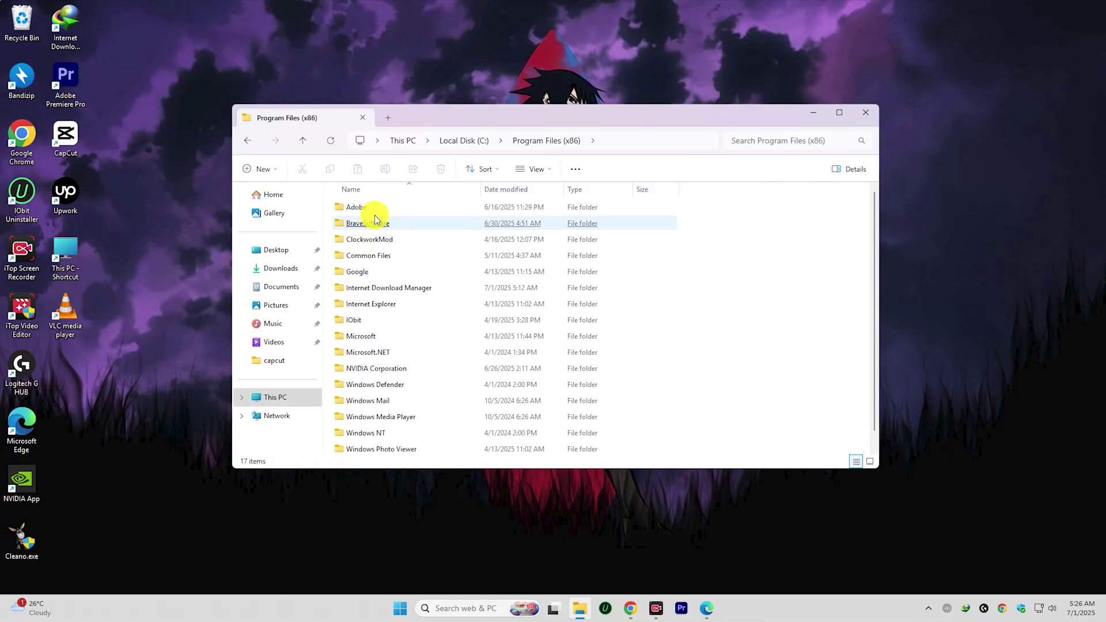
click(391, 229)
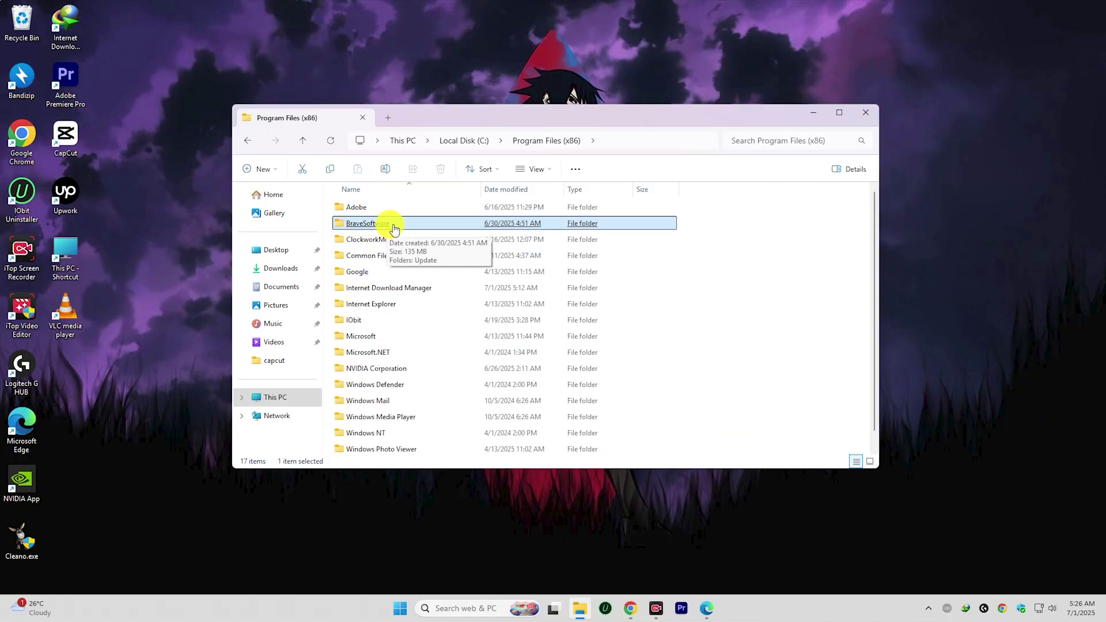
click(440, 172)
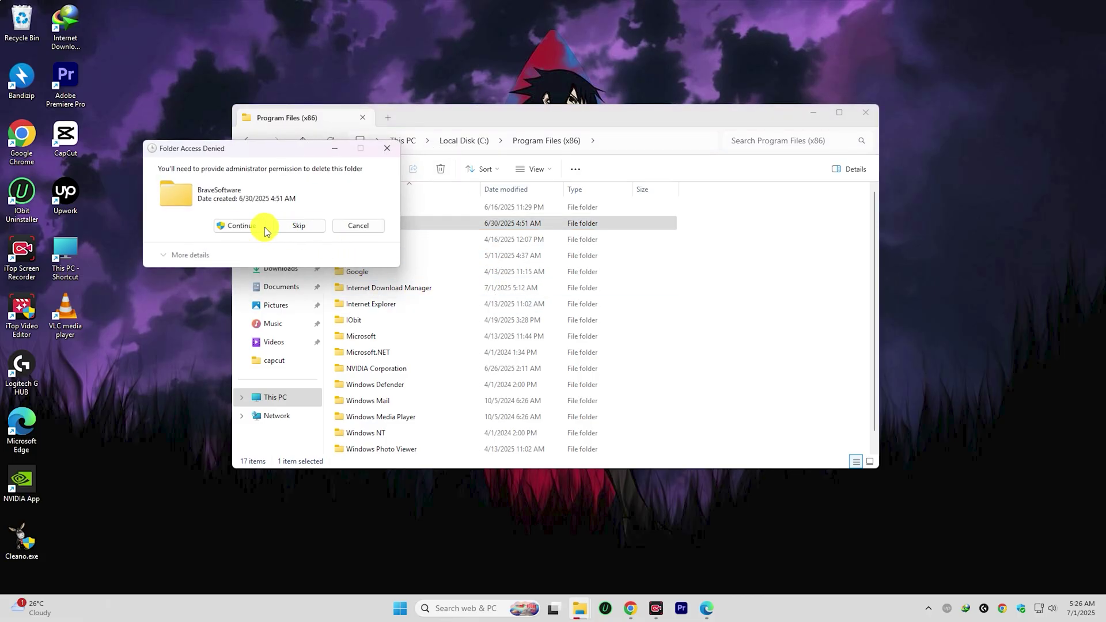
click(229, 225)
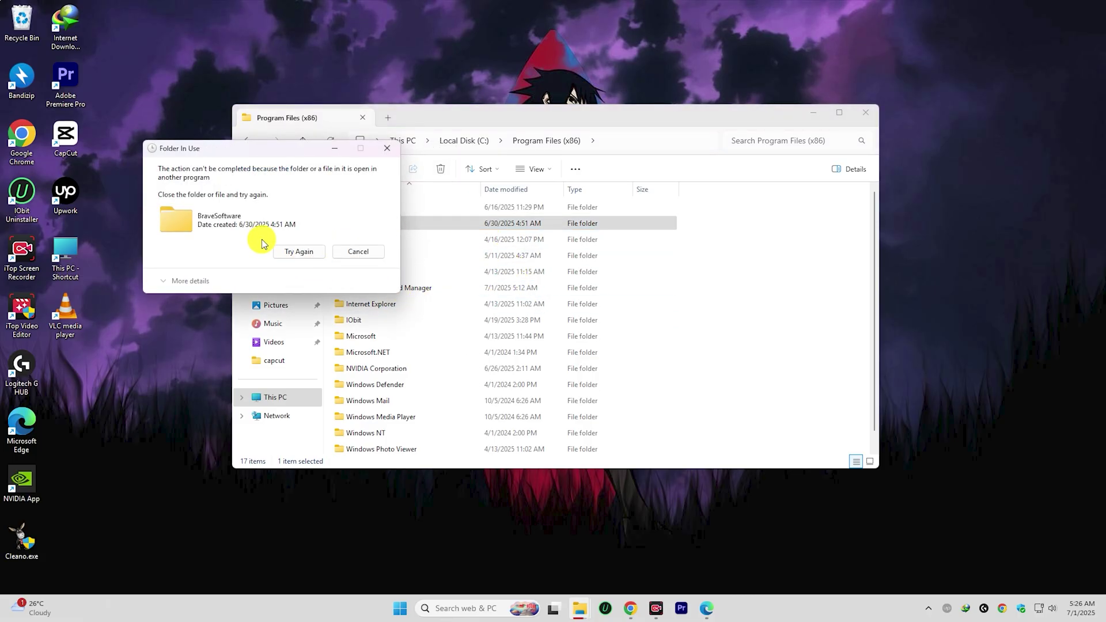
click(356, 253)
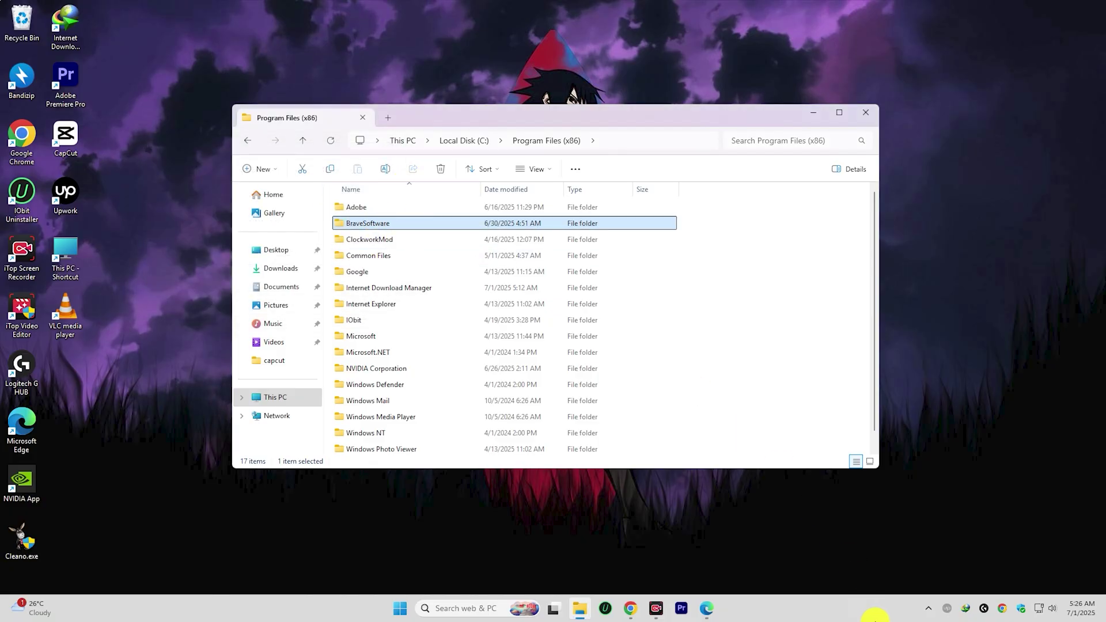
Check the hidden system tray icons for Brave, and inspect the Update folder inside BraveSoftware
click(930, 610)
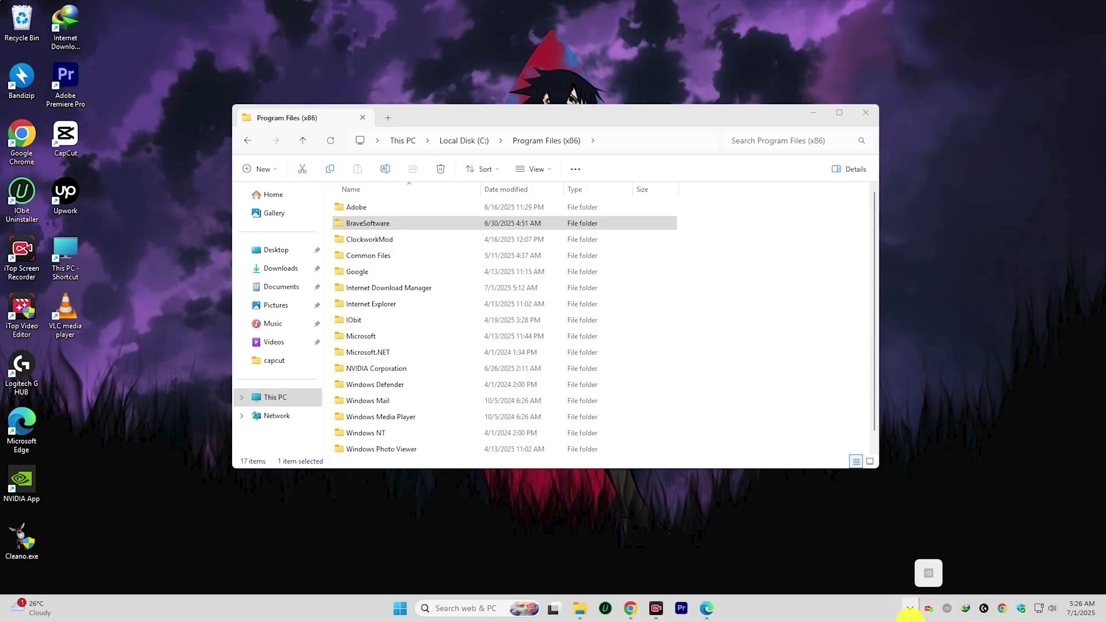
click(440, 227)
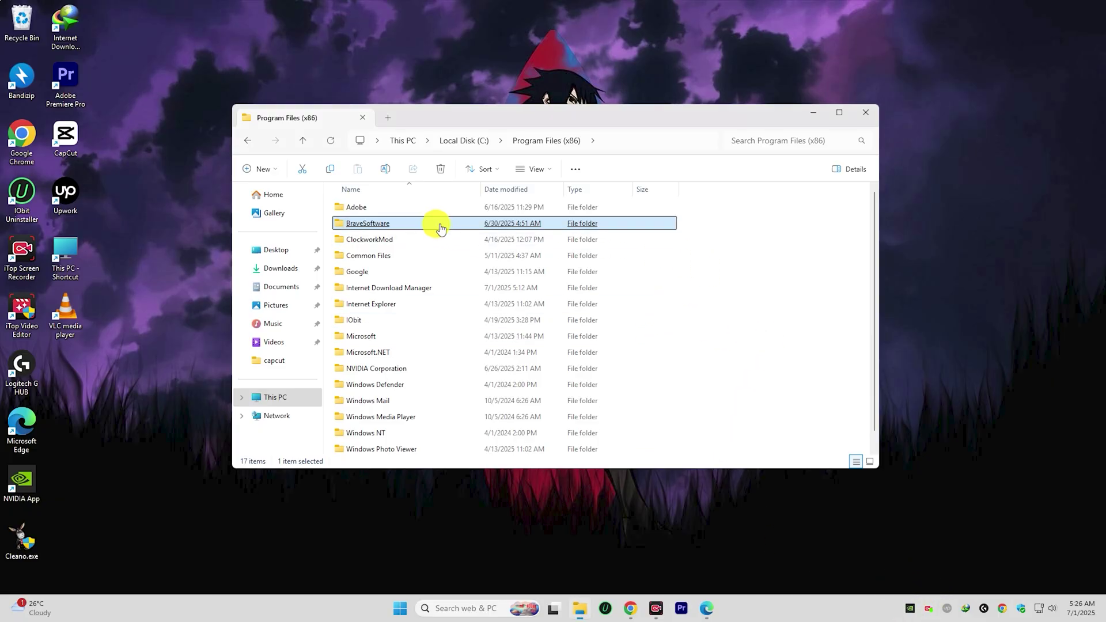
double_click(441, 227)
double_click(408, 211)
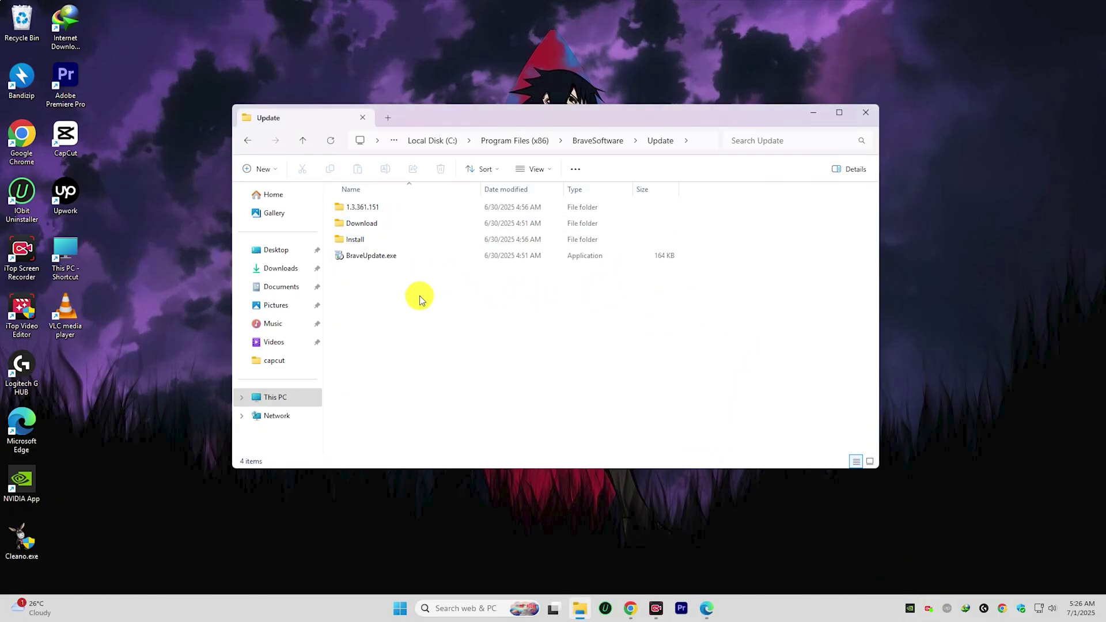
click(247, 140)
End the BraveCrashHandler.exe and BraveSoftware Update background processes in Task Manager, and close it
right_click(806, 609)
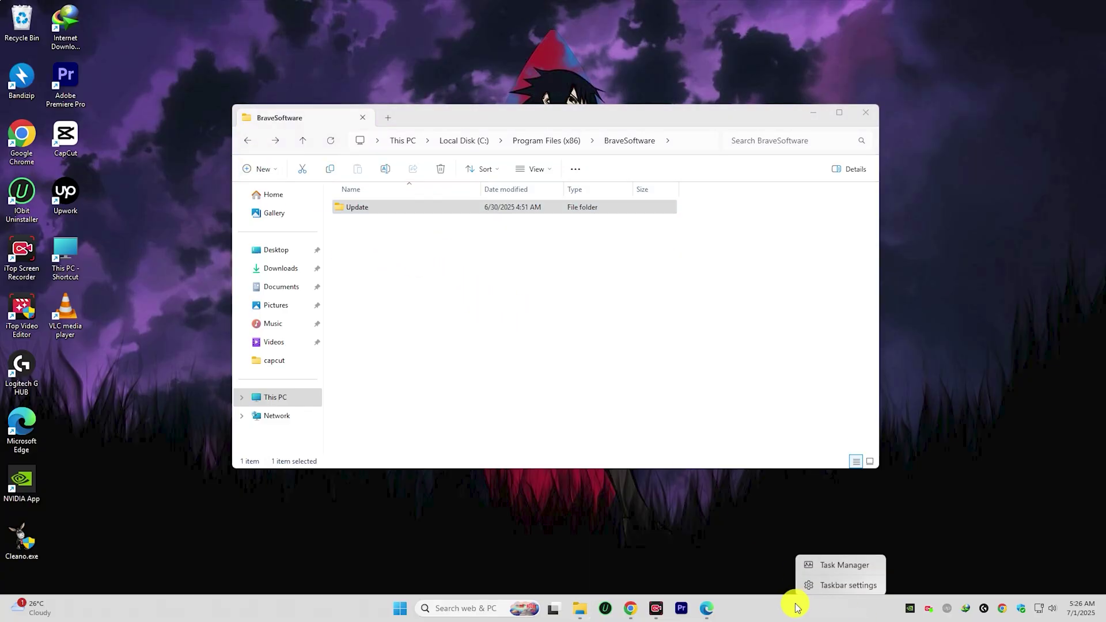
click(822, 565)
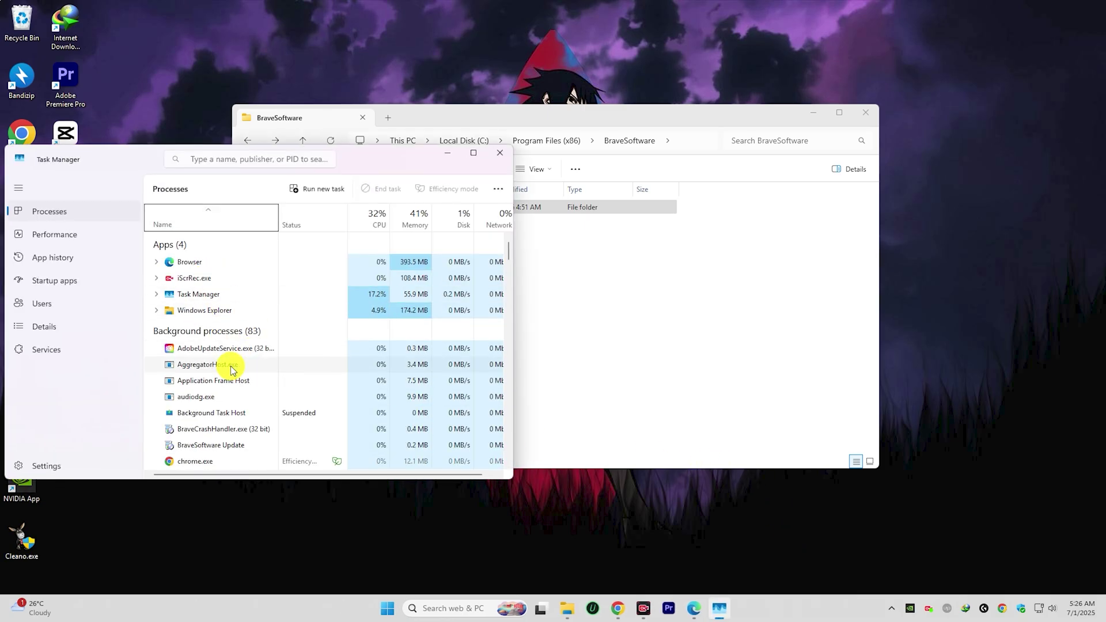
click(228, 377)
scroll(230, 377, down, 2)
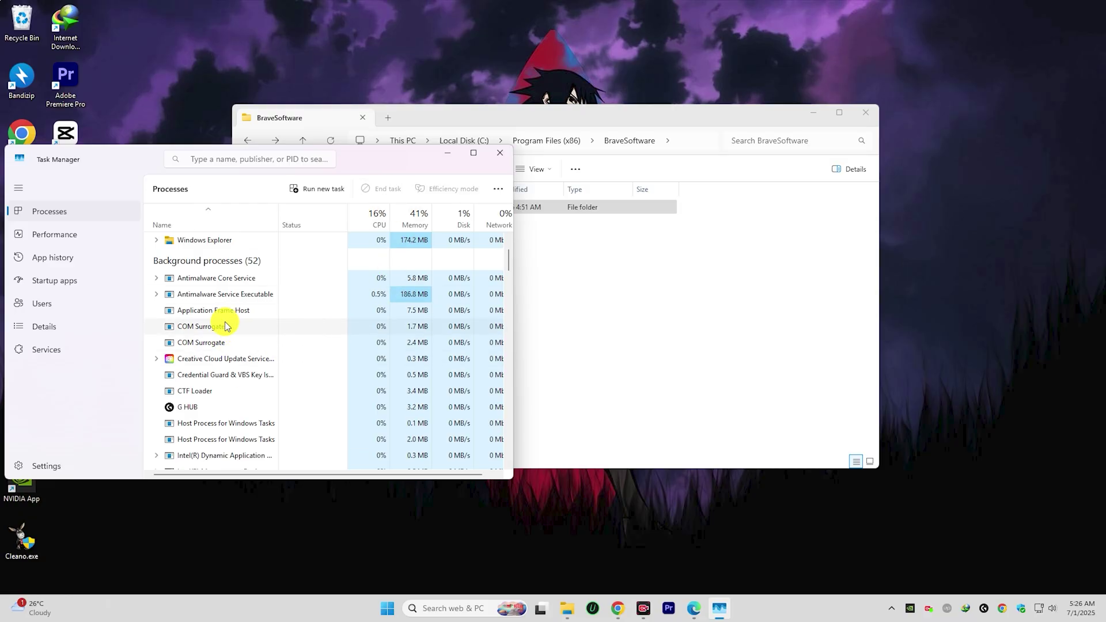
click(506, 154)
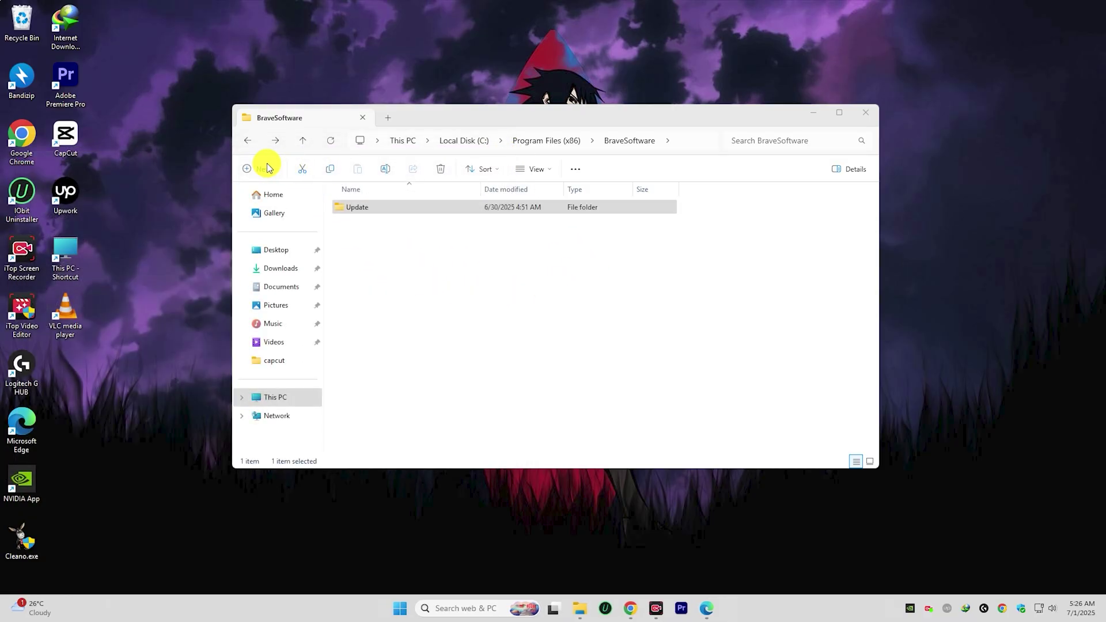
Delete the BraveSoftware folder from Program Files (x86) on Local Disk (C:)
click(250, 142)
click(251, 146)
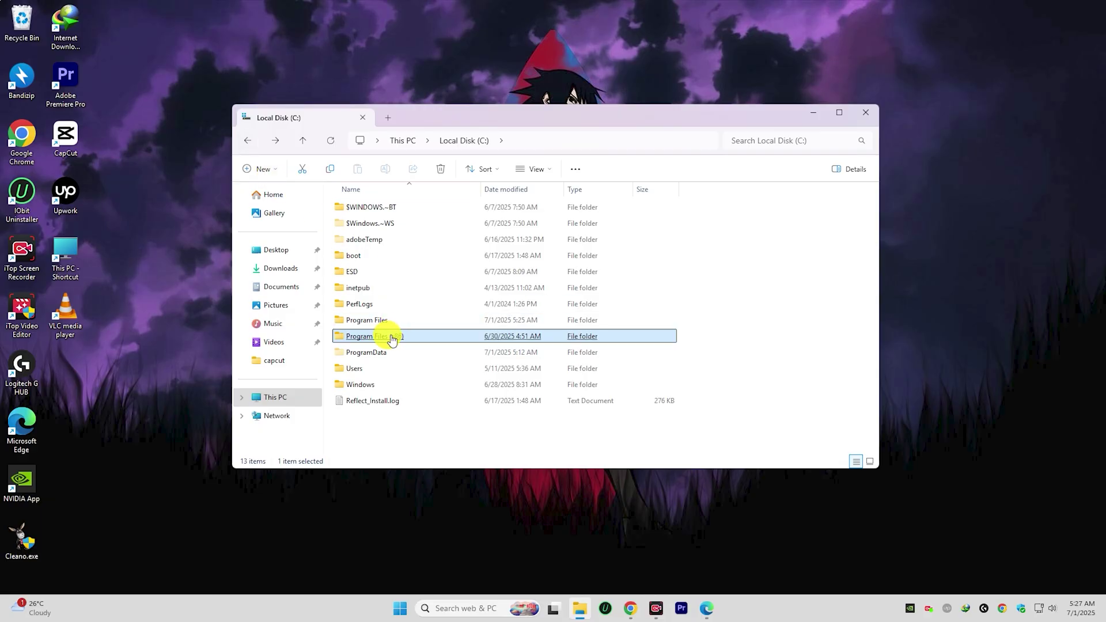
double_click(389, 339)
click(380, 229)
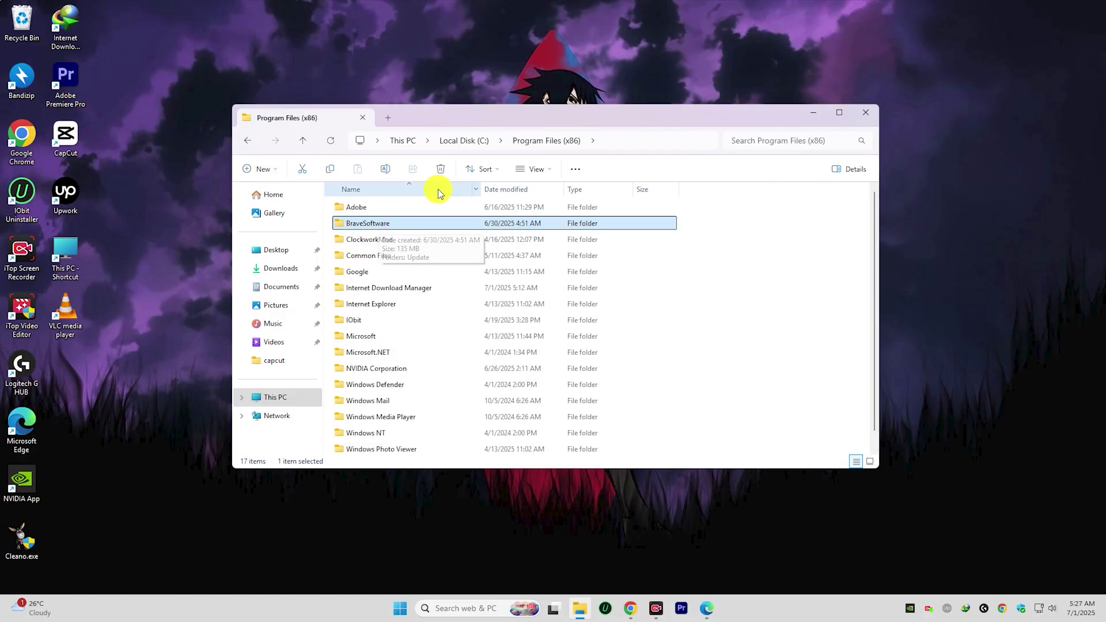
click(440, 169)
click(517, 224)
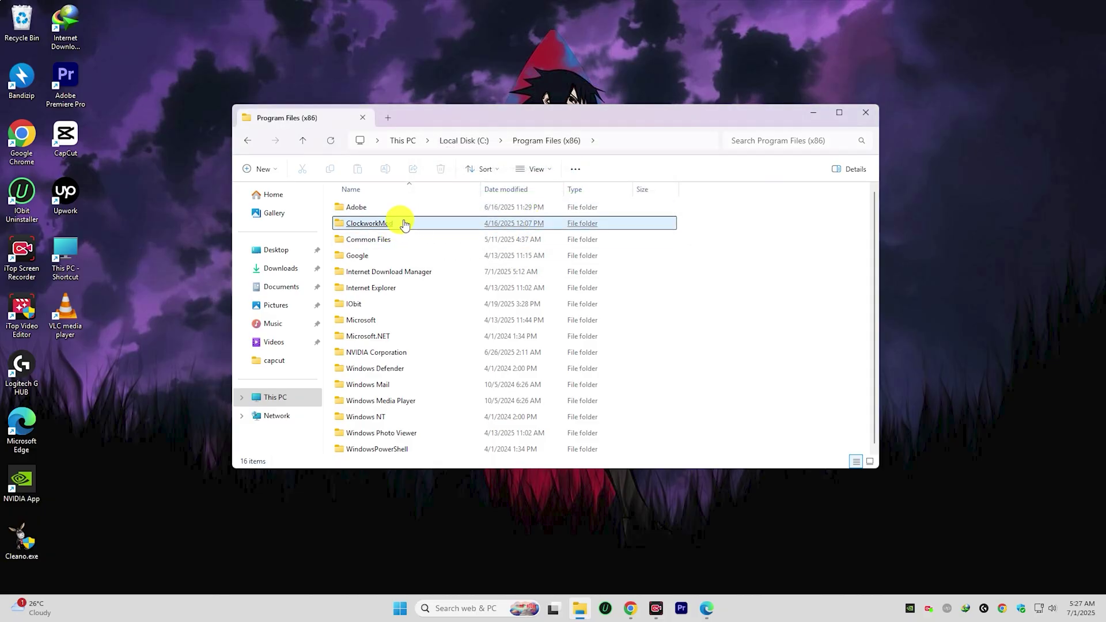
Close the File Explorer window and refresh the desktop
click(247, 141)
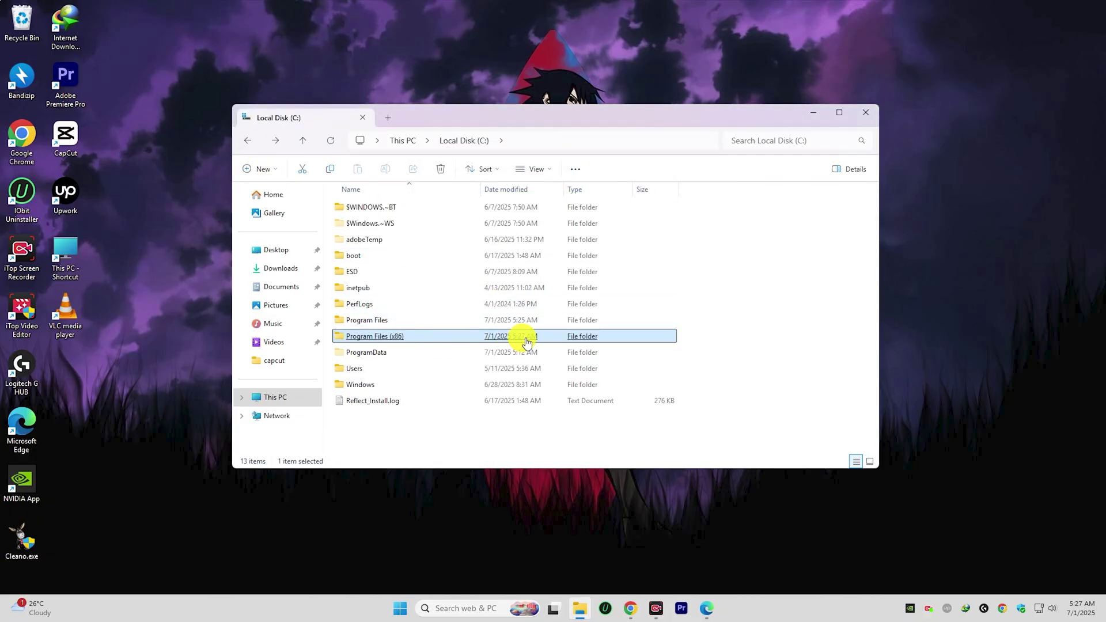
click(865, 112)
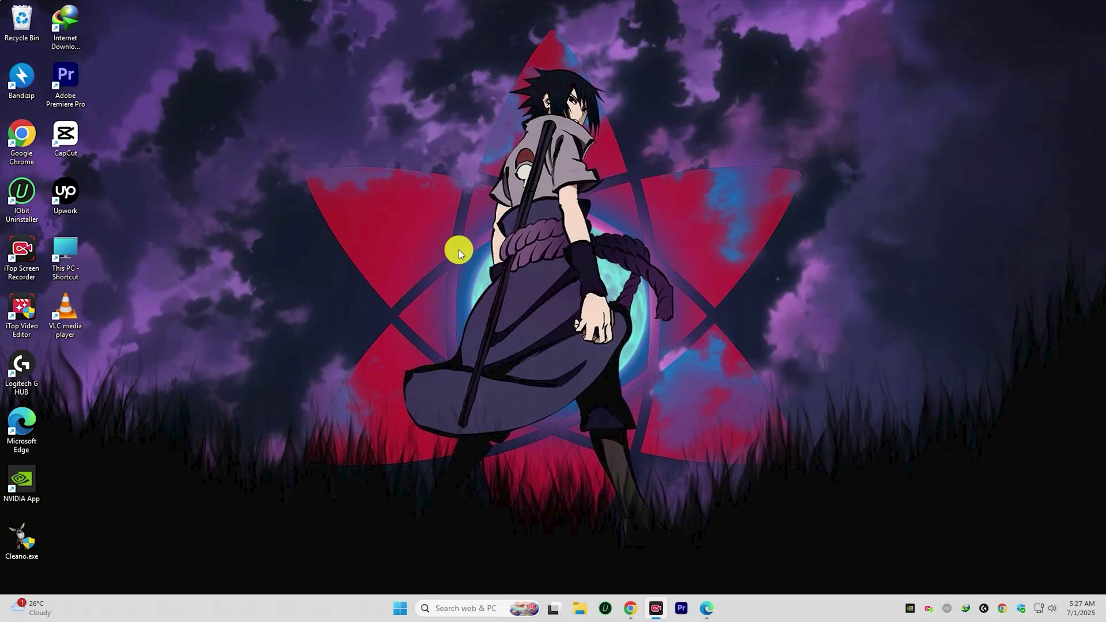
right_click(456, 242)
click(496, 292)
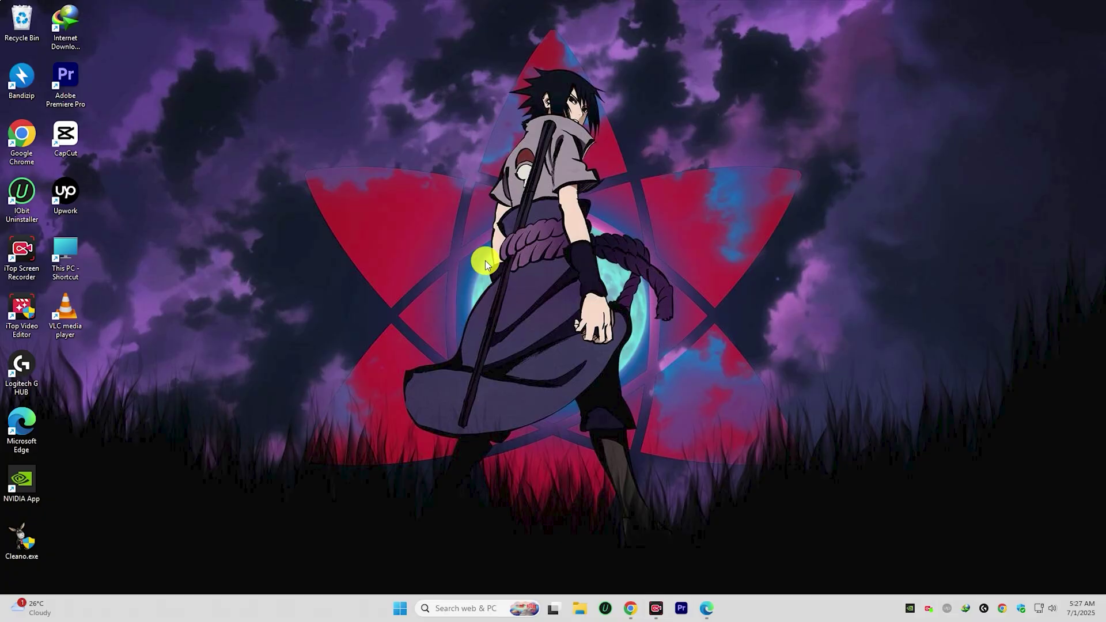